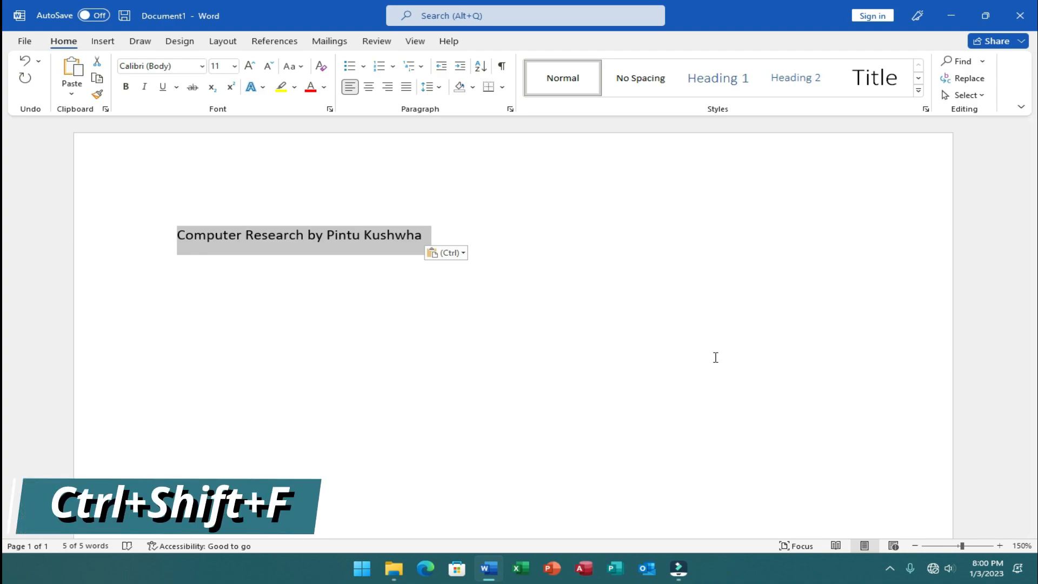
- Change the font of the selected title line to Times New Roman
key("ctrl+shift+f")
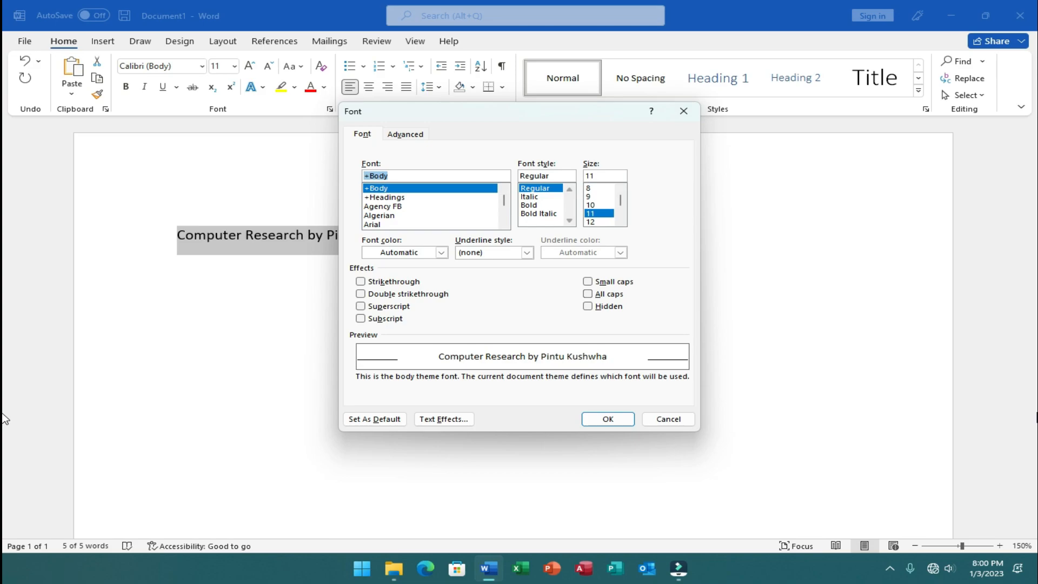
type("time")
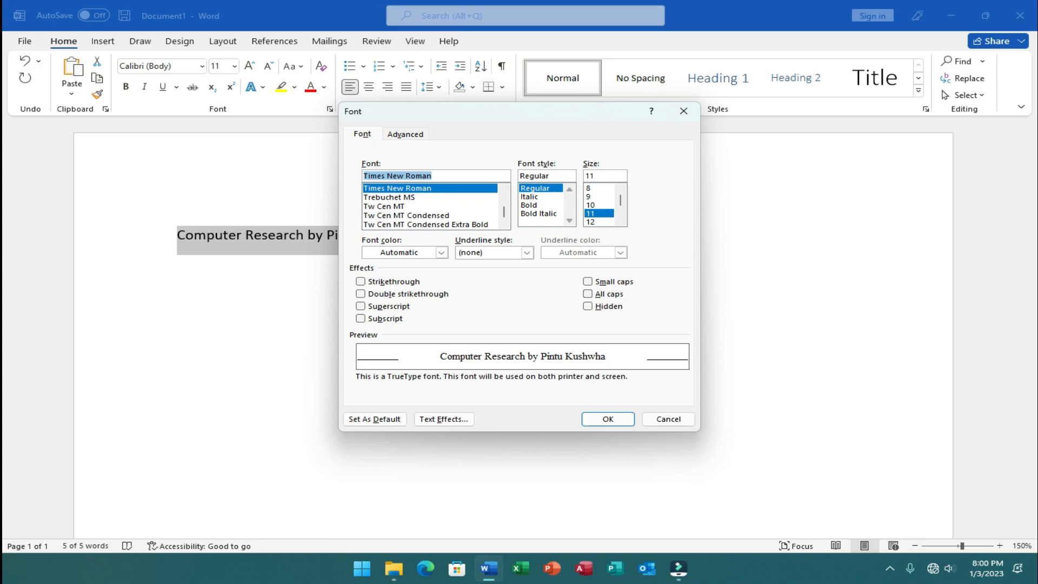
key("Return")
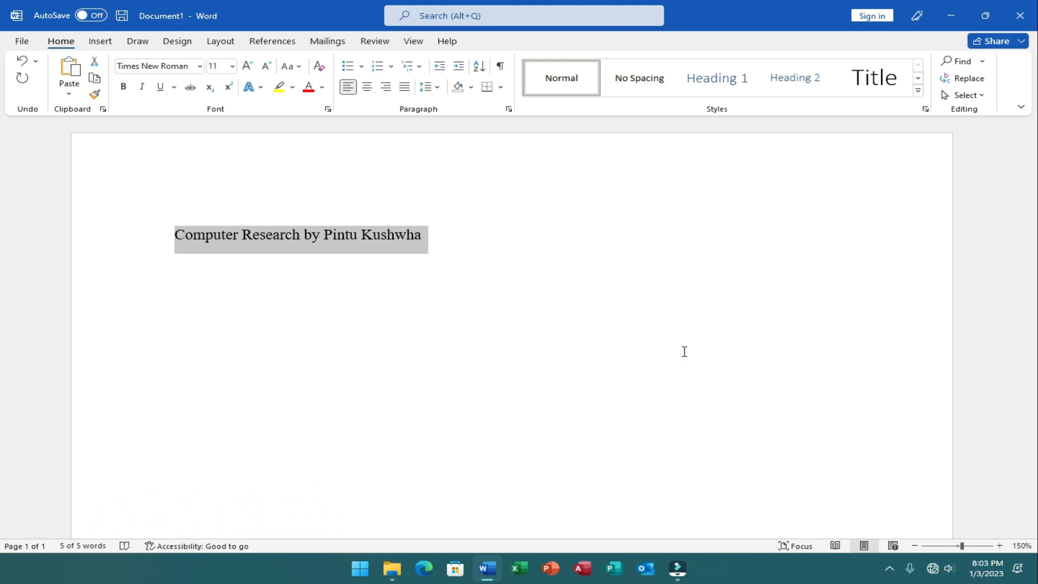
- Enlarge the selected title through the preset font sizes up to 26 pt
key("ctrl+shift+period")
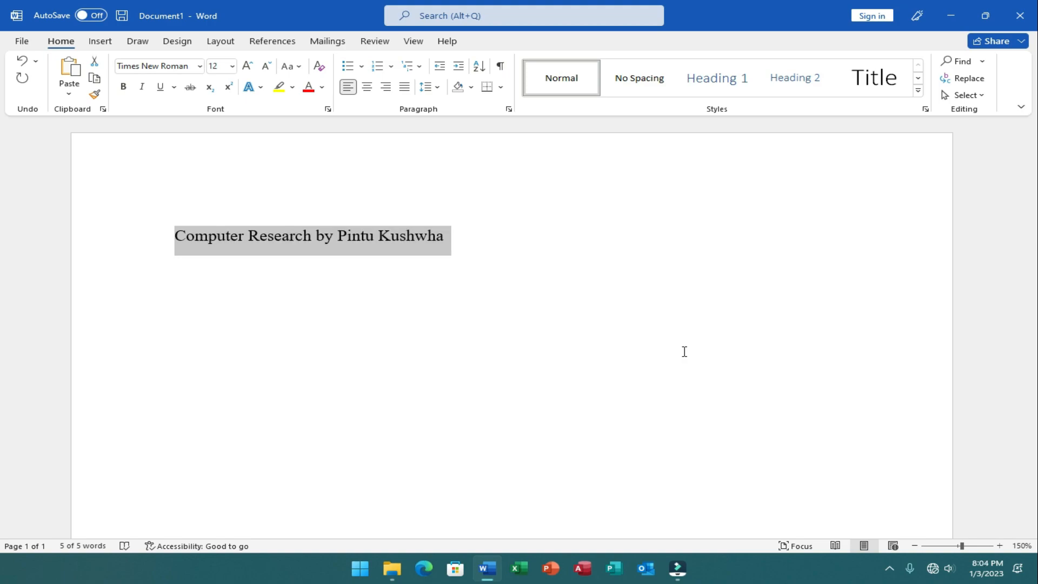
key("ctrl+shift+period")
key("ctrl+shift+period")
key("ctrl+shift+period")
key("ctrl+shift+period")
key("ctrl+shift+period")
key("ctrl+shift+period")
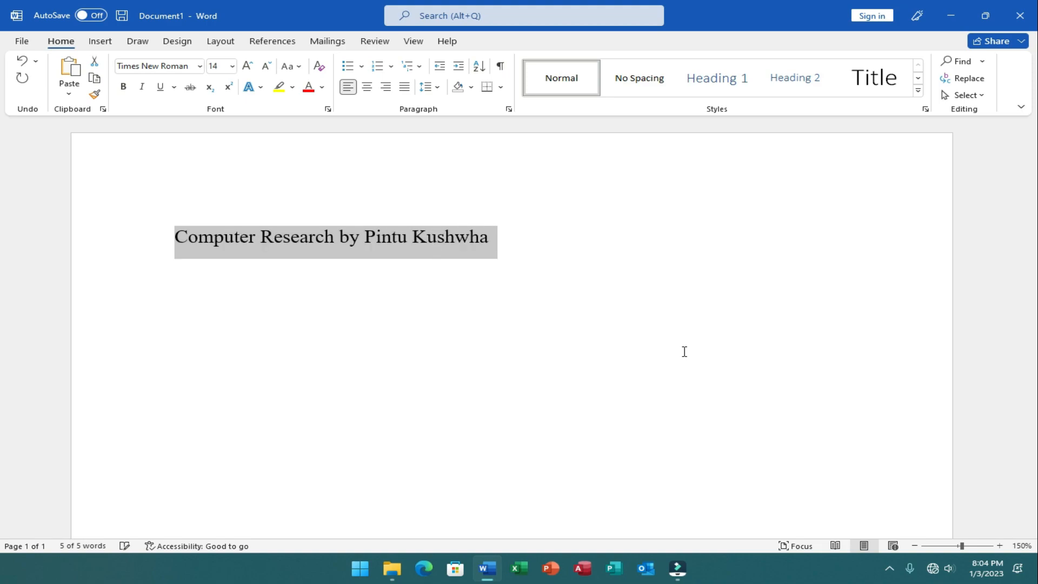
key("ctrl+shift+period")
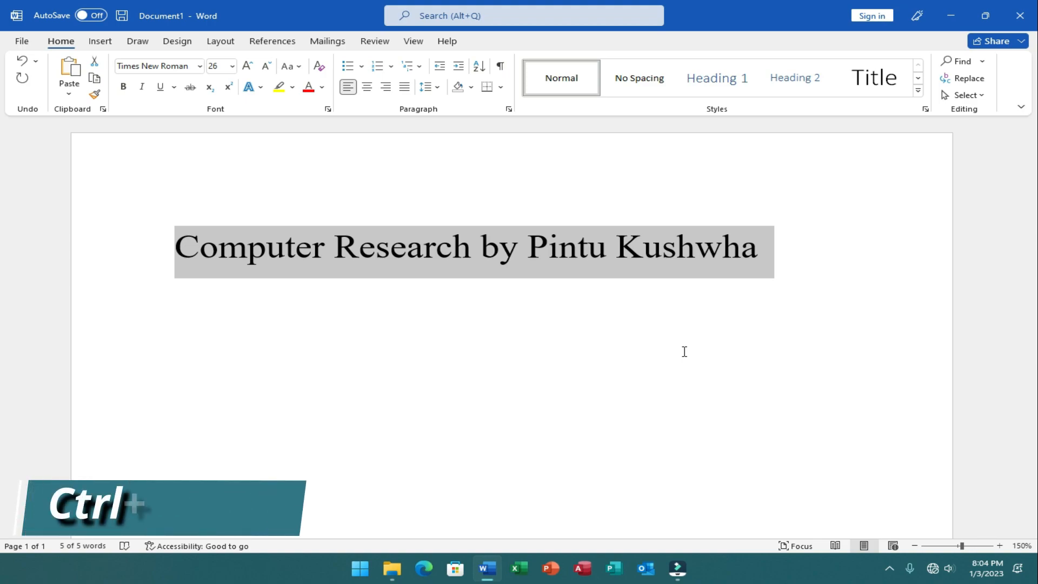
- Shrink the selected title through the preset font sizes down to 11 pt
key("ctrl+shift+comma")
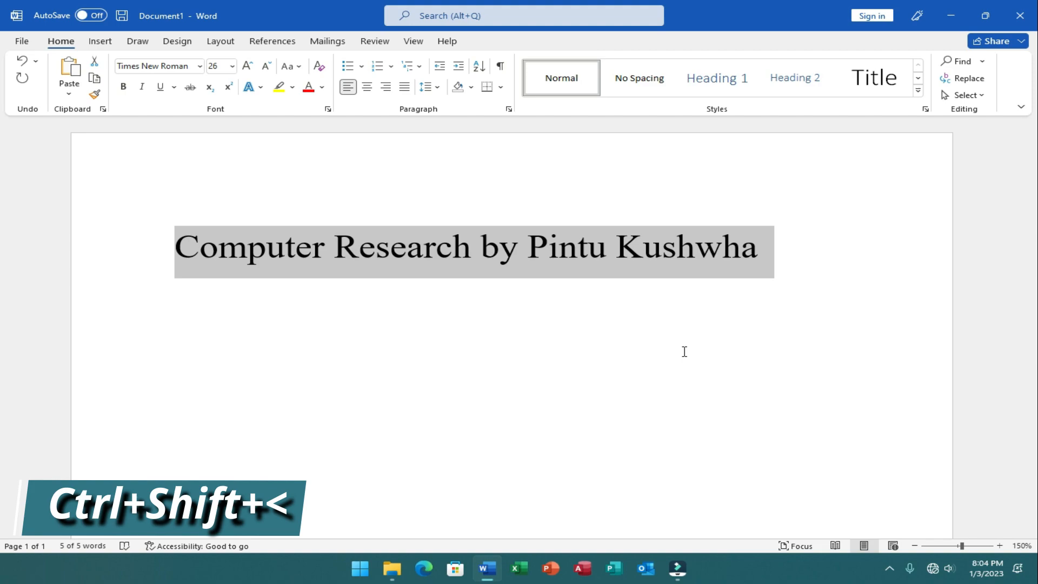
key("ctrl+shift+comma")
key("ctrl+shift+comma")
key("ctrl+shift+comma")
key("ctrl+shift+comma")
key("ctrl+shift+comma")
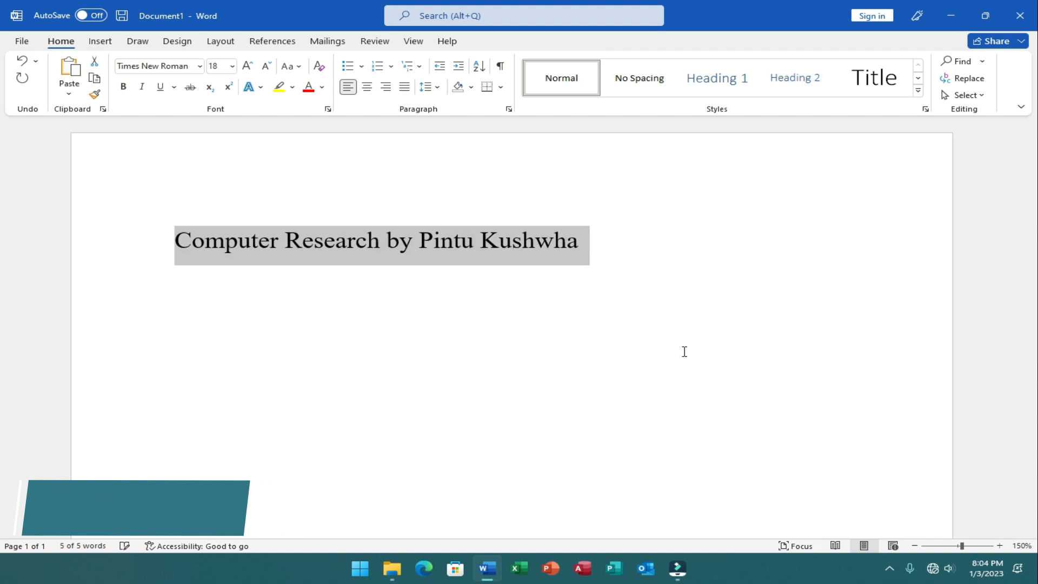
key("ctrl+shift+comma")
key("ctrl+shift+comma")
key("ctrl+shift+comma")
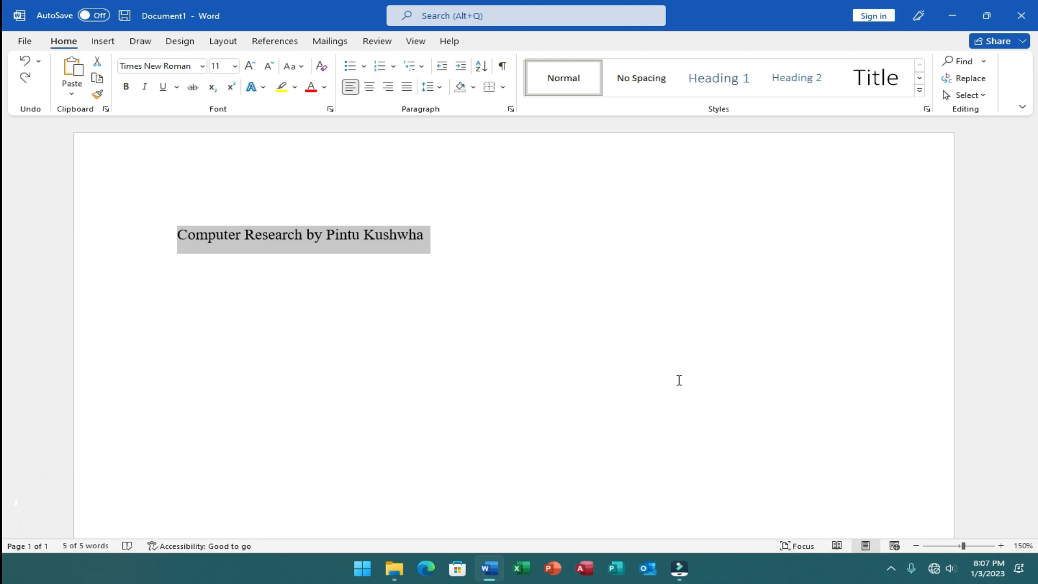
- Increase the selected title's font size one point at a time up to 25 pt
key("ctrl+bracketright")
key("ctrl+bracketright")
key("ctrl+bracketright")
key("ctrl+bracketright")
key("ctrl+bracketright")
key("ctrl+bracketright")
key("ctrl+bracketright")
key("ctrl+bracketright")
key("ctrl+bracketright")
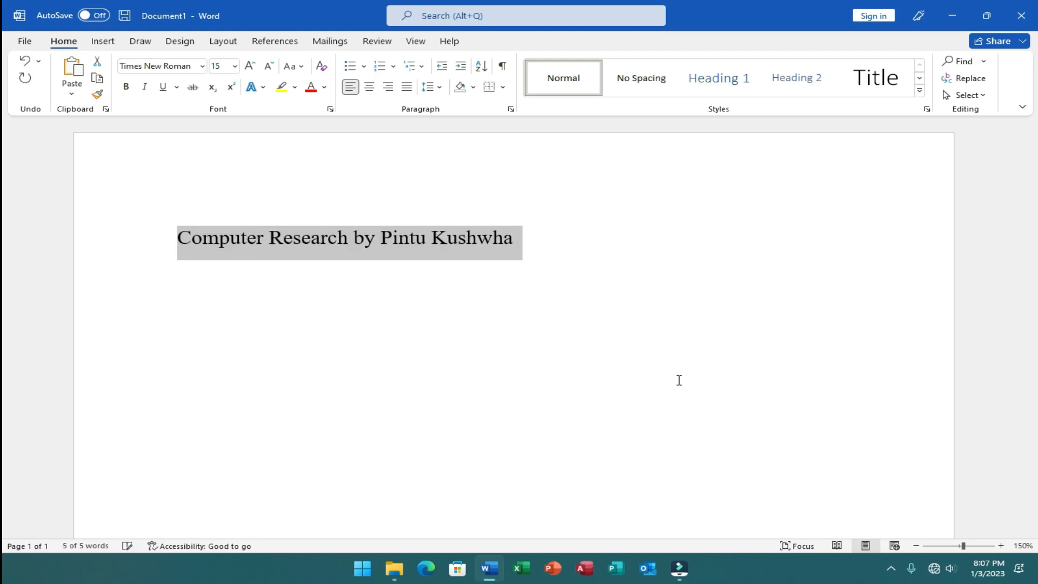
key("ctrl+bracketright")
key("ctrl+bracketright")
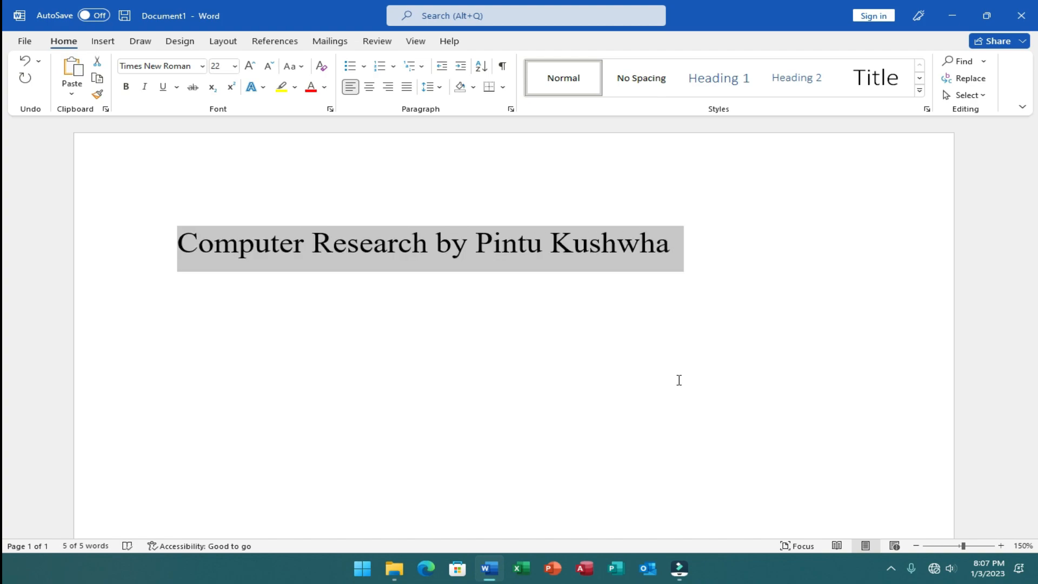
key("ctrl+bracketright")
key("ctrl+bracketright")
key("ctrl+bracketright")
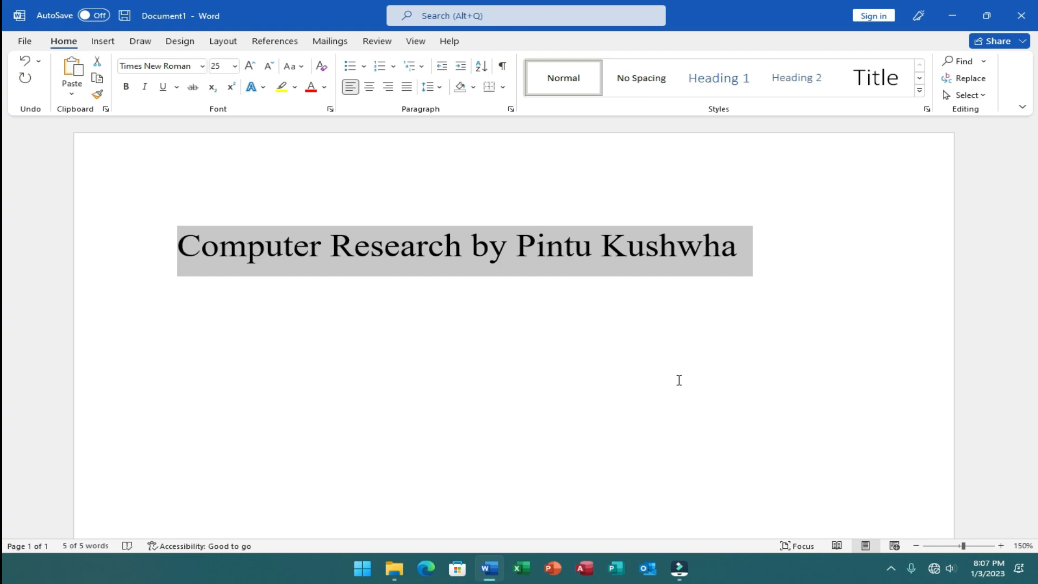
- Decrease the selected title's font size one point at a time down to 13 pt
key("ctrl+bracketleft")
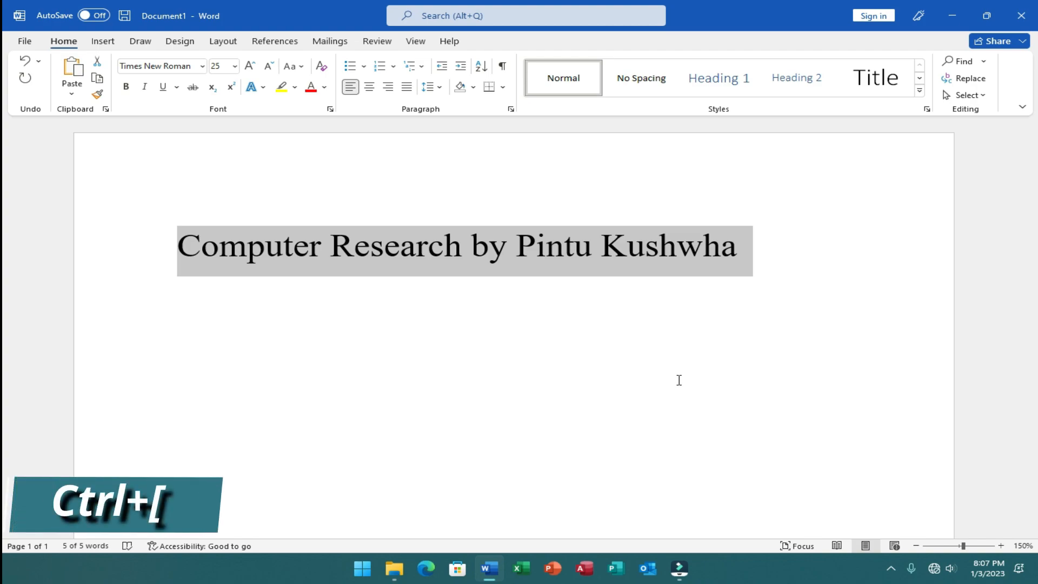
key("ctrl+bracketleft")
key("ctrl+bracketleft")
key("ctrl+bracketleft")
key("ctrl+bracketleft")
key("ctrl+bracketleft")
key("ctrl+bracketleft")
key("ctrl+bracketleft")
key("ctrl+bracketleft")
key("ctrl+bracketleft")
key("ctrl+bracketleft")
key("ctrl+bracketleft")
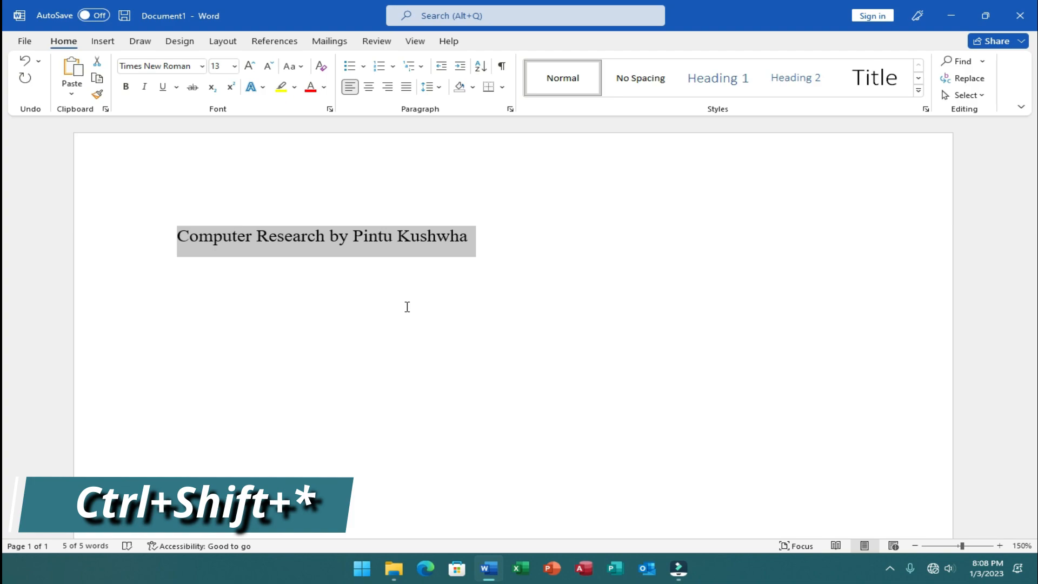
- Toggle the display of paragraph marks and other hidden formatting symbols
key("ctrl+shift+8")
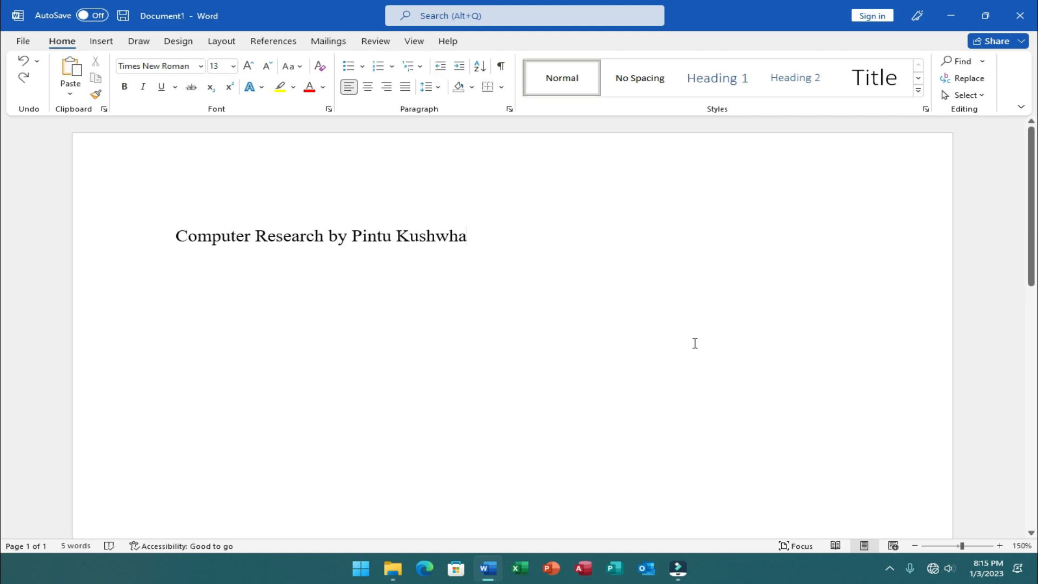
- Delete all text in the document and generate sample paragraphs with =rand()
key("ctrl+a")
key("BackSpace")
type("=rand")
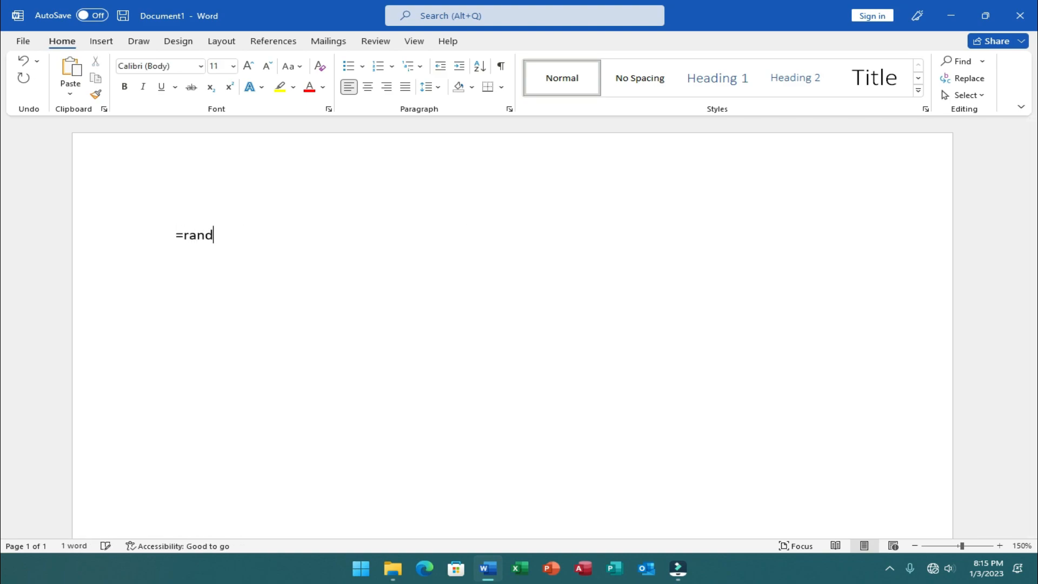
type("()")
key("Return")
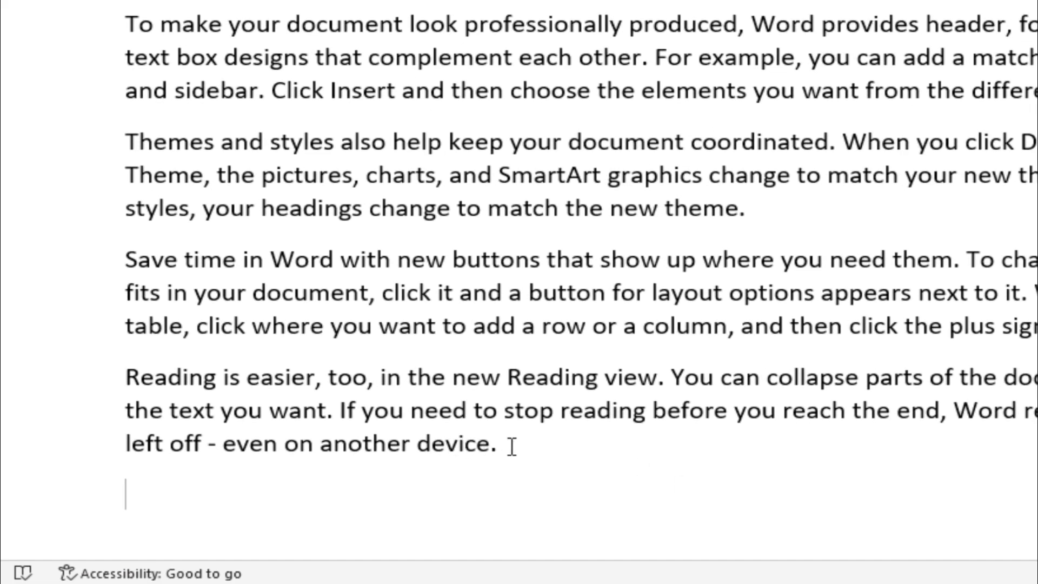
- Place the cursor at the end of the last paragraph and jump to the beginning of that paragraph
left_click(512, 447)
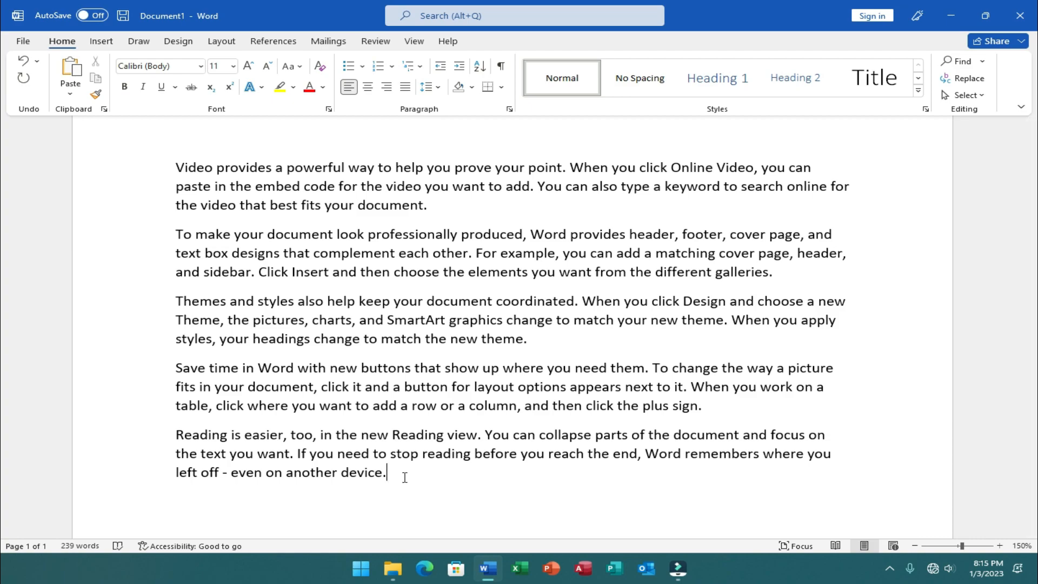
key("ctrl+Up")
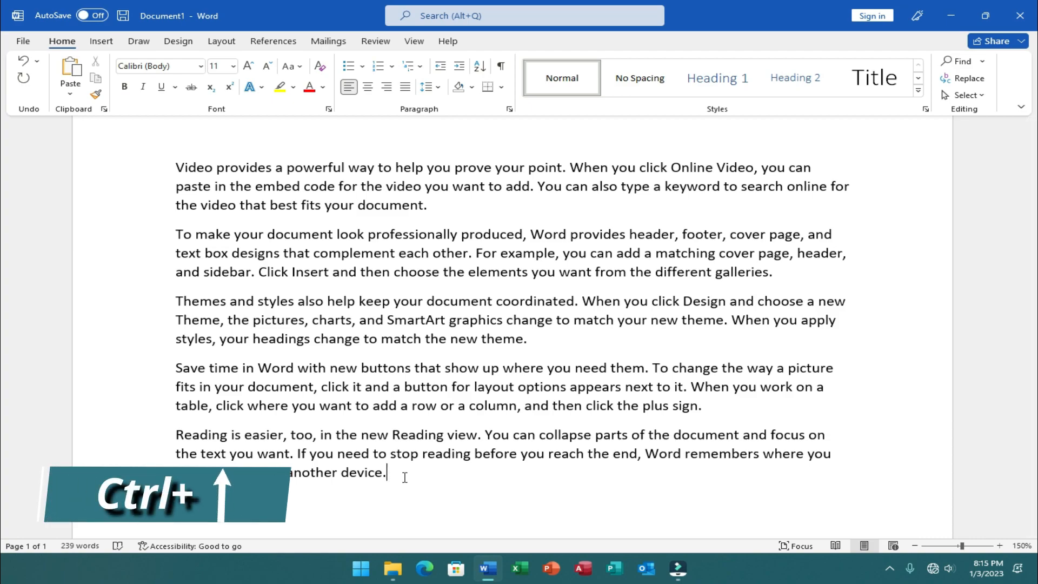
key("ctrl+Up")
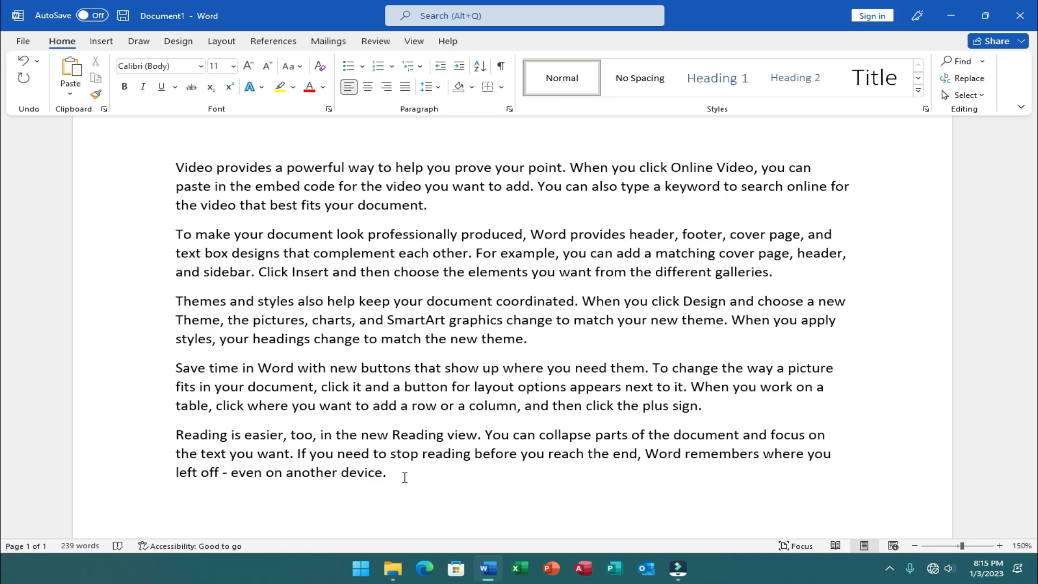
scroll(196, 466, "up", 9)
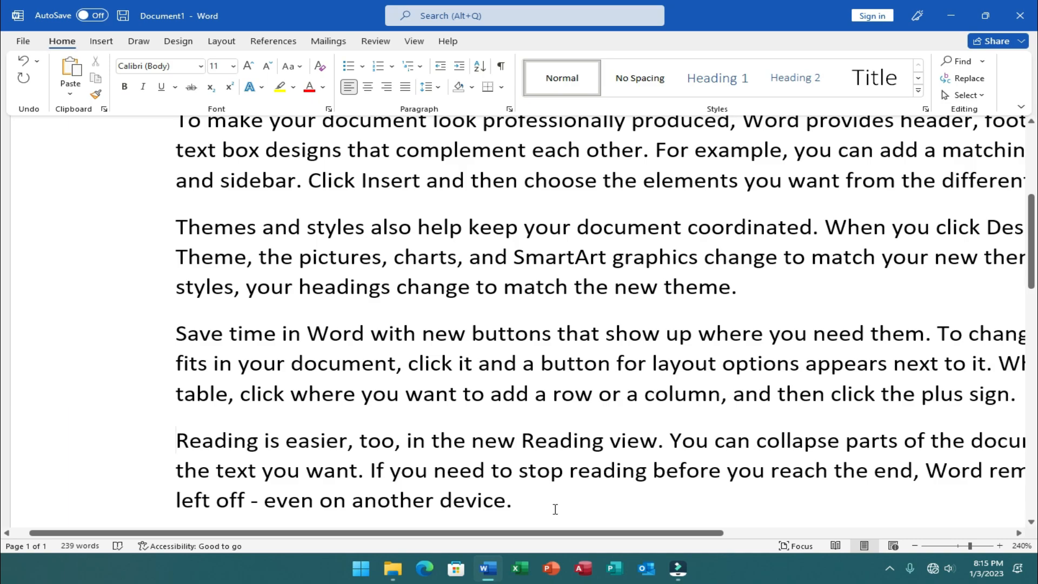
- Jump to the empty paragraph below the last text paragraph and remove it
key("ctrl+Down")
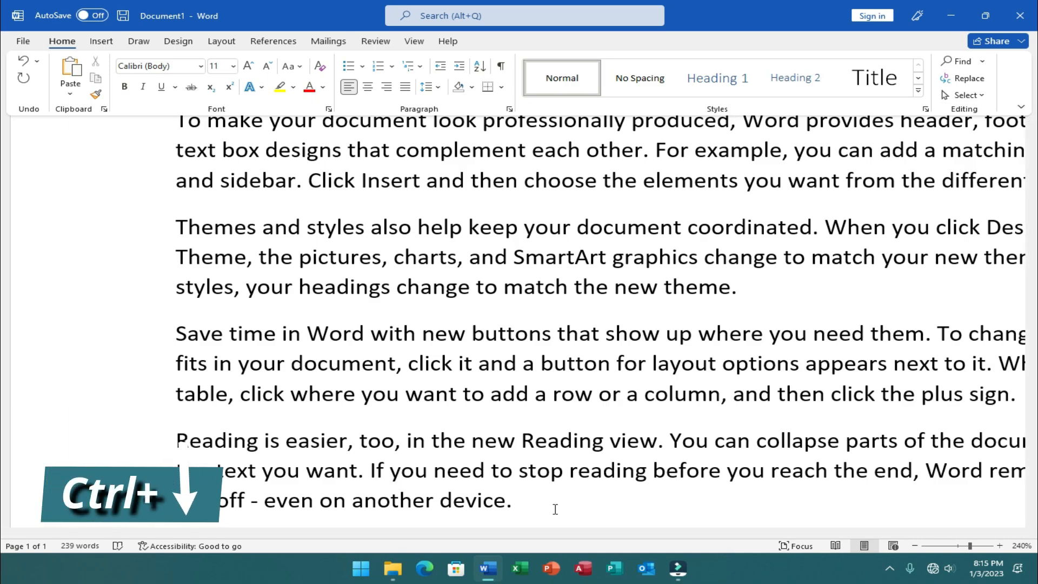
key("ctrl+Down")
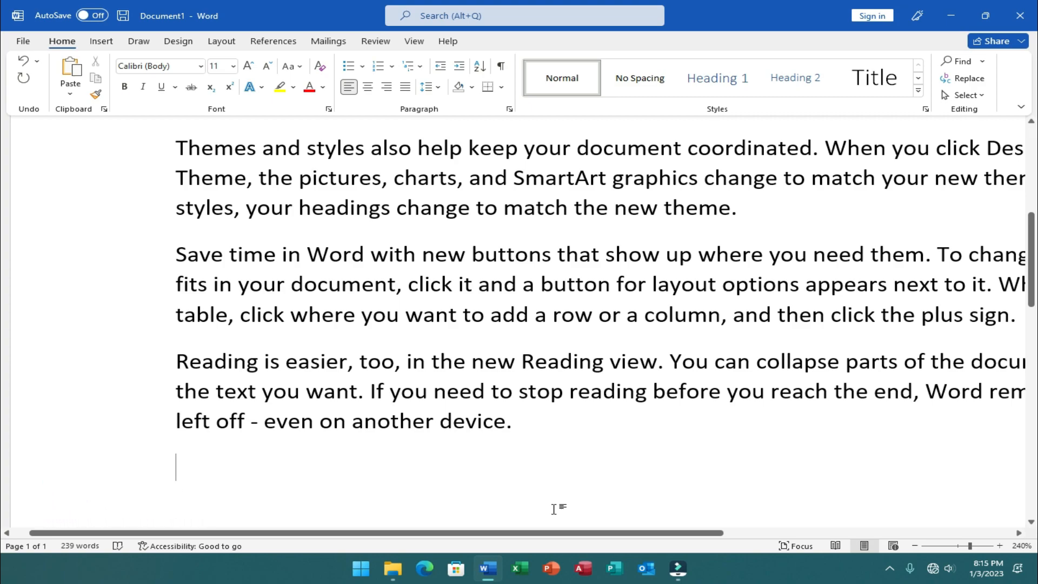
key("BackSpace")
- Place the cursor after "device." in the last line and move it back and forth one character at a time
left_click_drag(189, 421, 219, 416)
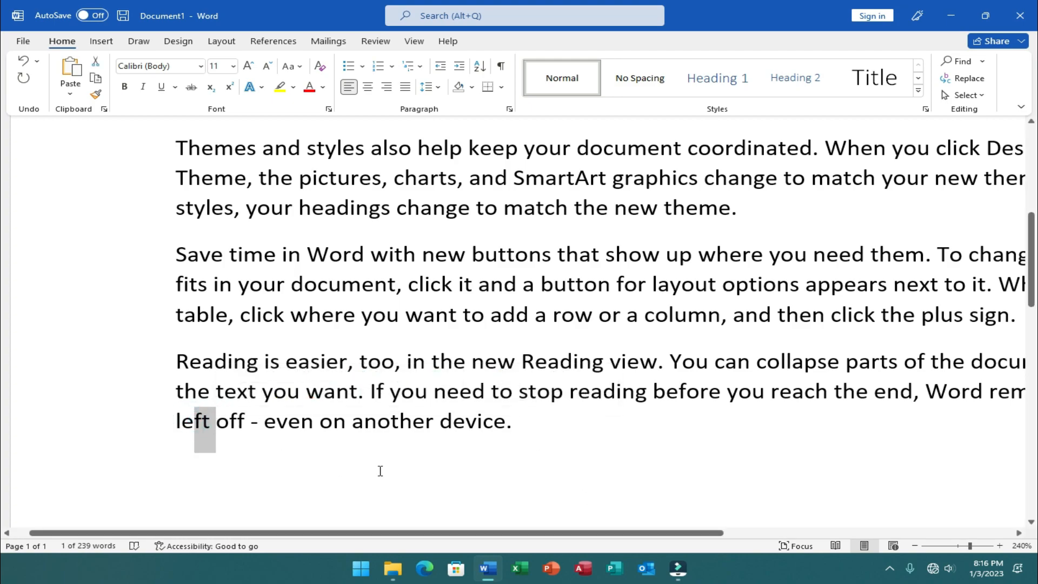
left_click(543, 430)
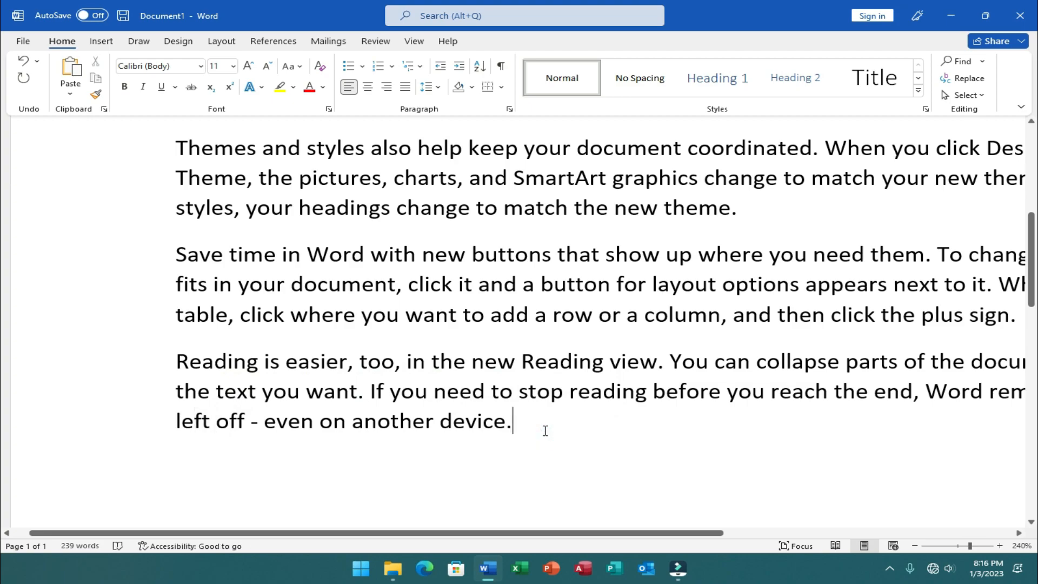
key("Left")
key("Left")
key("Left")
key("Left")
key("Left")
key("Left")
key("Left")
key("Left")
key("Left")
key("Left")
key("Left")
key("Left")
key("Left")
key("Right")
key("Right")
key("Right")
key("Right")
key("Right")
key("Right")
key("Right")
key("Right")
key("Right")
key("Right")
key("Right")
key("Right")
key("Right")
key("Right")
key("Left")
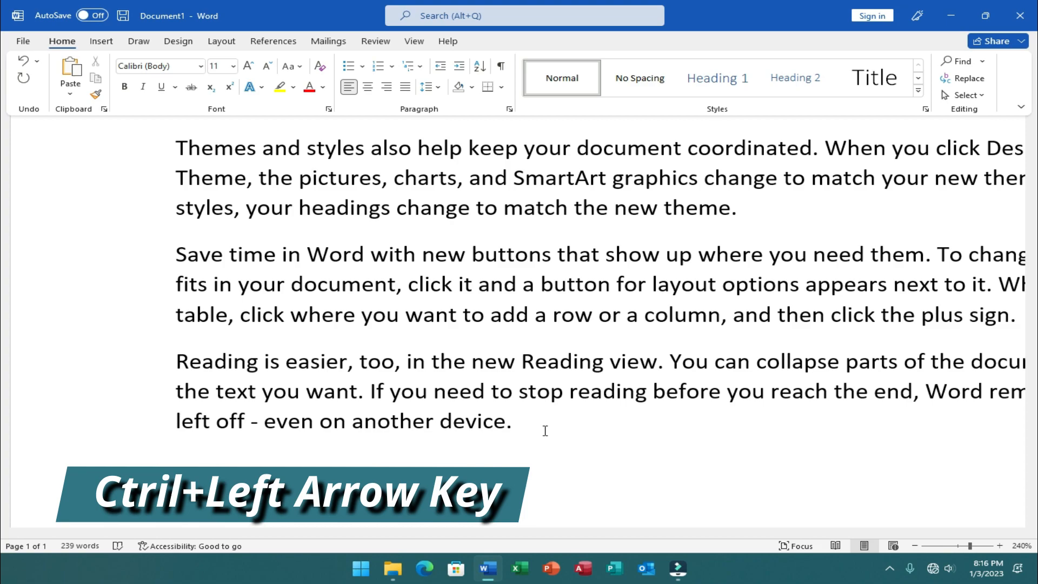
- Move the cursor backward word by word through "even on another device" in the last line and forward again
key("ctrl+Left")
key("ctrl+Left")
key("ctrl+Left")
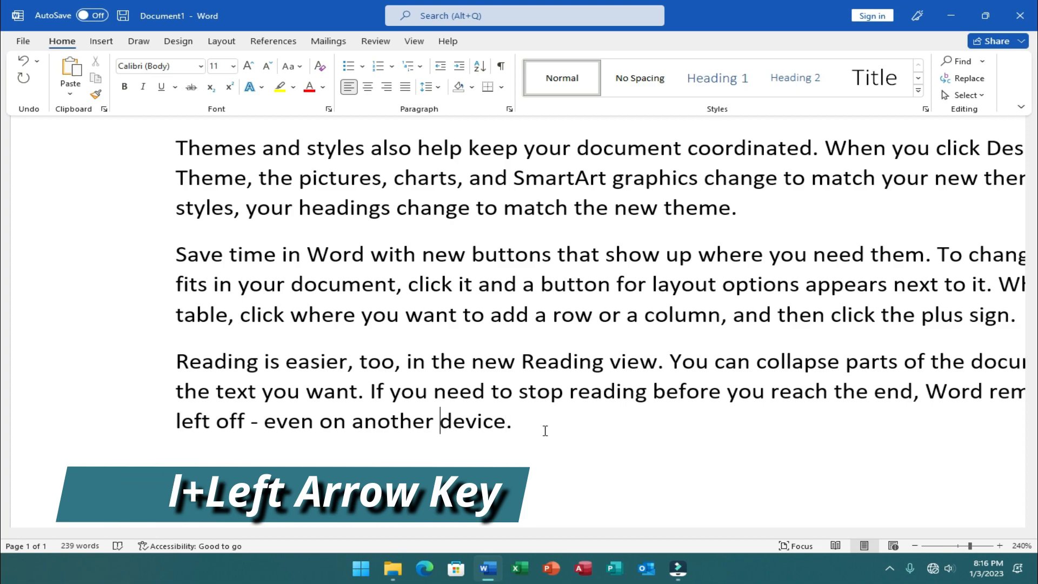
key("ctrl+Left")
key("ctrl+Left")
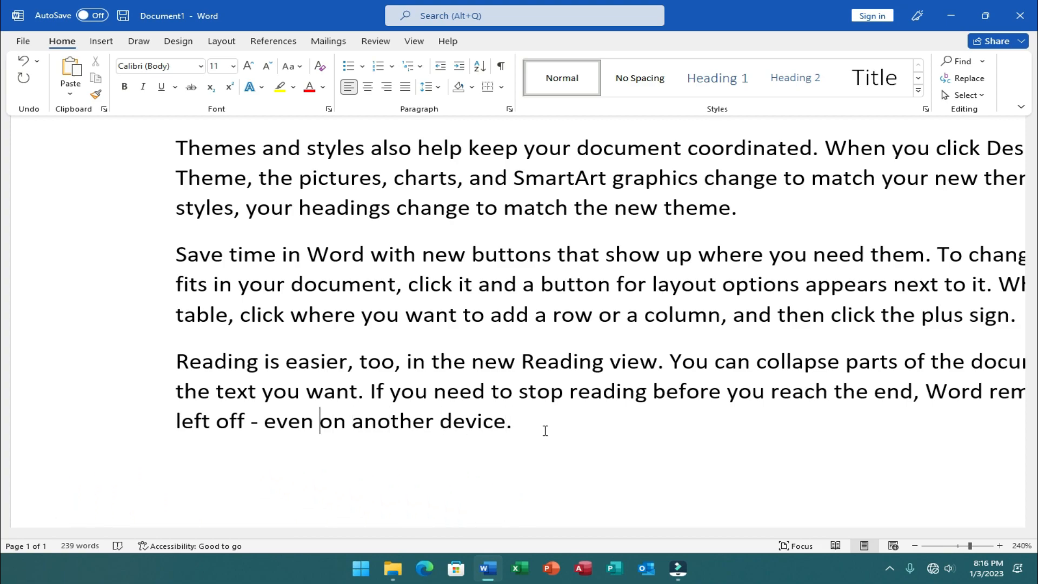
key("ctrl+Left")
key("ctrl+Left")
key("ctrl+Right")
key("ctrl+Right")
key("ctrl+Right")
key("ctrl+Right")
key("ctrl+Right")
key("ctrl+Right")
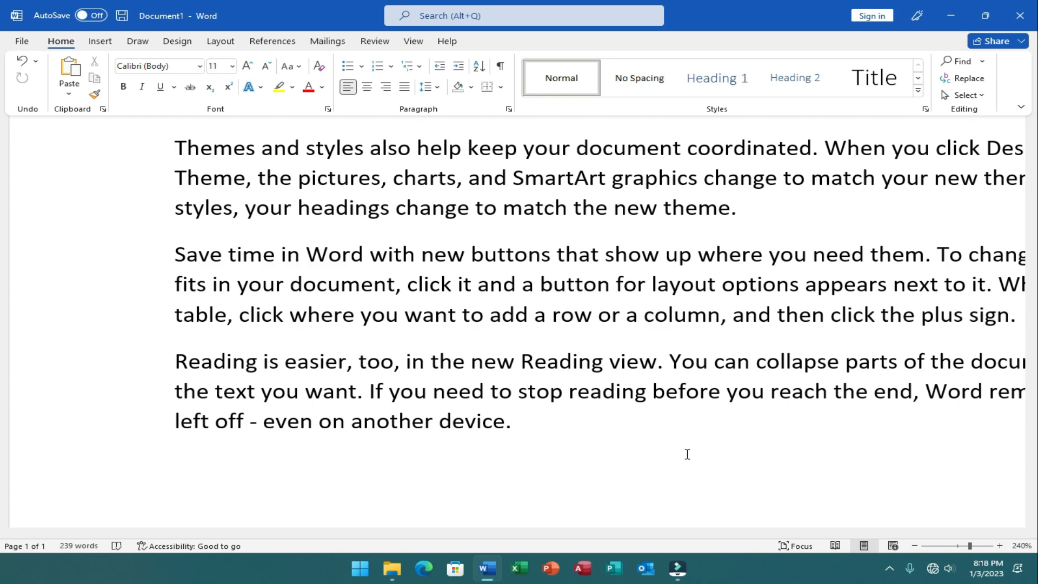
left_click(511, 389)
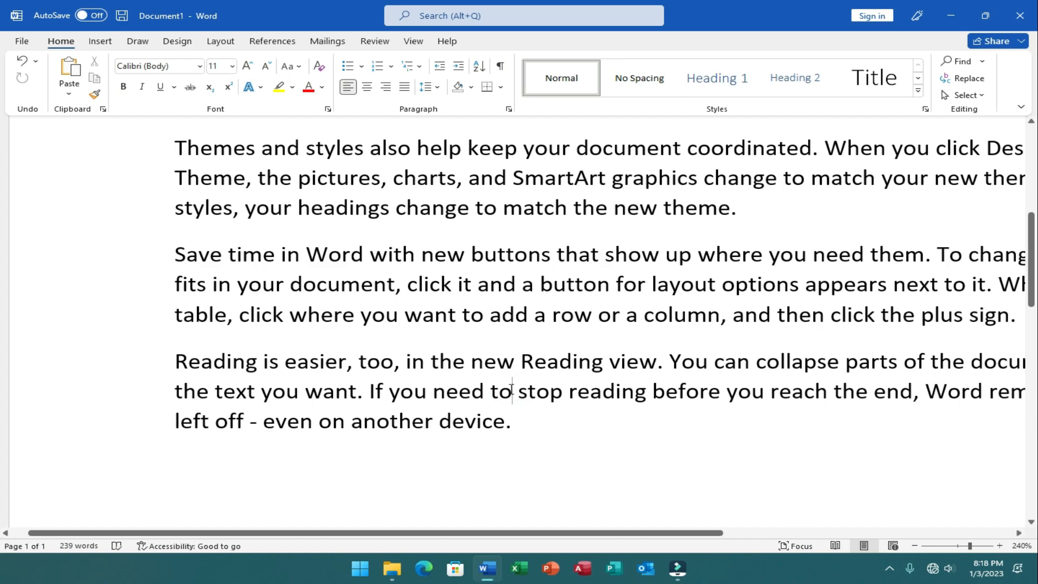
left_click_drag(513, 391, 650, 391)
left_click(764, 393)
left_click(552, 394)
- Delete "even on another device." word by word from the last line, along with the space after the dash
left_click(264, 422)
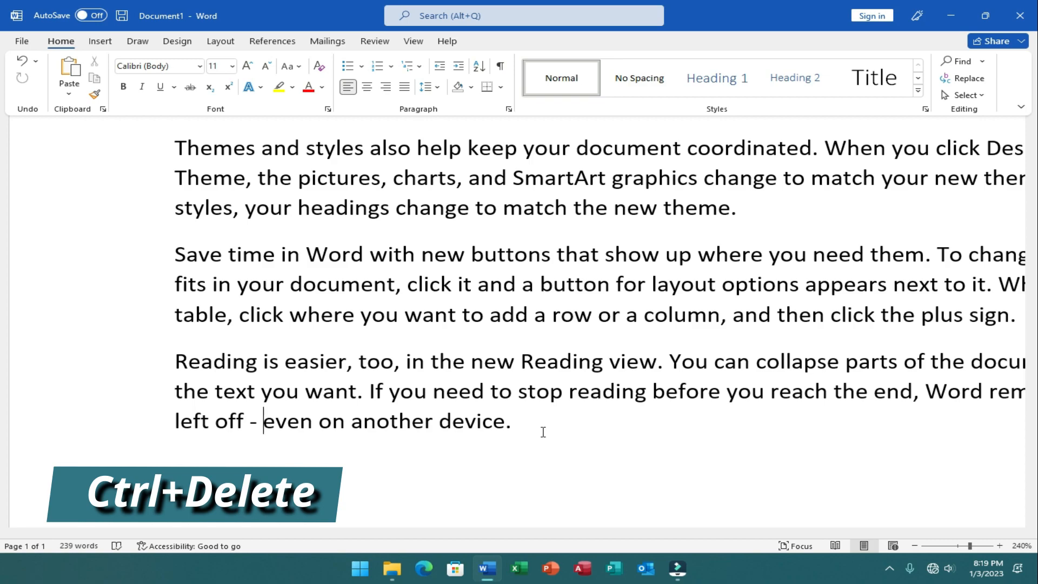
key("ctrl+Delete")
key("ctrl+Delete")
key("ctrl+Delete")
key("ctrl+Delete")
key("BackSpace")
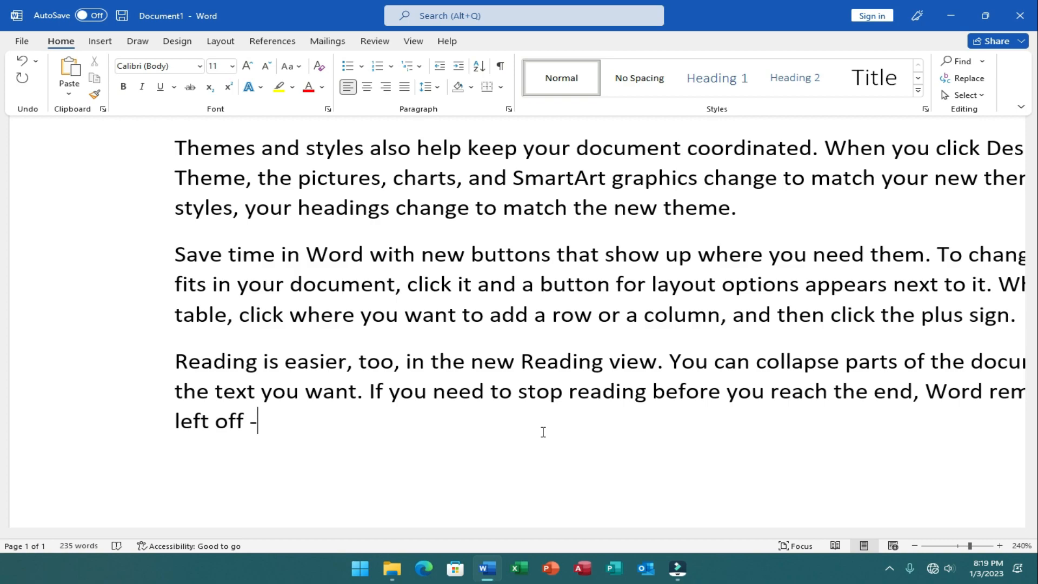
- Position the cursor before "text" in the second line of the last paragraph and delete "text you"
key("Left")
key("Left")
key("Left")
key("Left")
key("Left")
key("Left")
key("Left")
key("Left")
key("Left")
key("Up")
key("Right")
key("Right")
key("Right")
key("Right")
key("Delete")
key("Delete")
key("Delete")
key("Delete")
key("Delete")
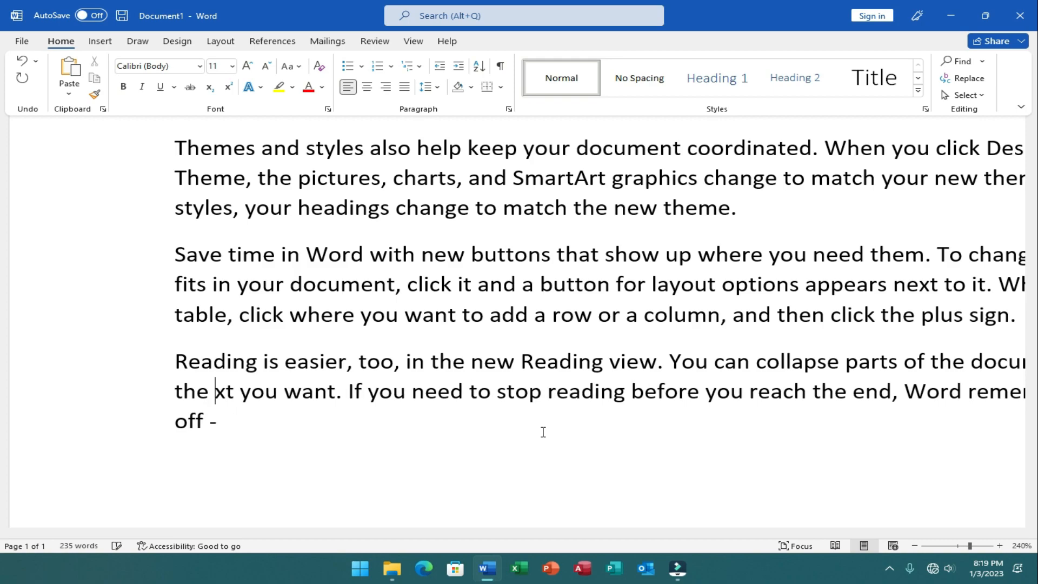
key("Delete")
key("Delete")
key("Delete")
key("Delete")
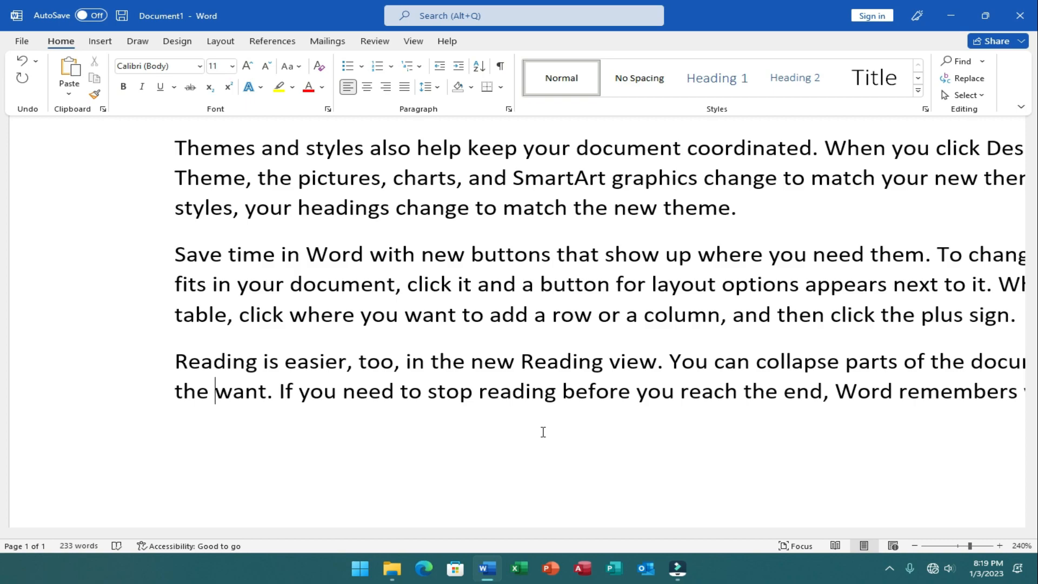
- Delete the words from "want. If you need to stop reading" through "before you reach" in the last paragraph
key("Delete")
key("Delete")
key("Delete")
key("Delete")
key("Delete")
key("Delete")
key("Delete")
key("Delete")
key("Delete")
key("Delete")
key("Delete")
key("Delete")
key("Delete")
key("Delete")
key("Delete")
key("Delete")
key("Delete")
key("Delete")
key("Delete")
key("Delete")
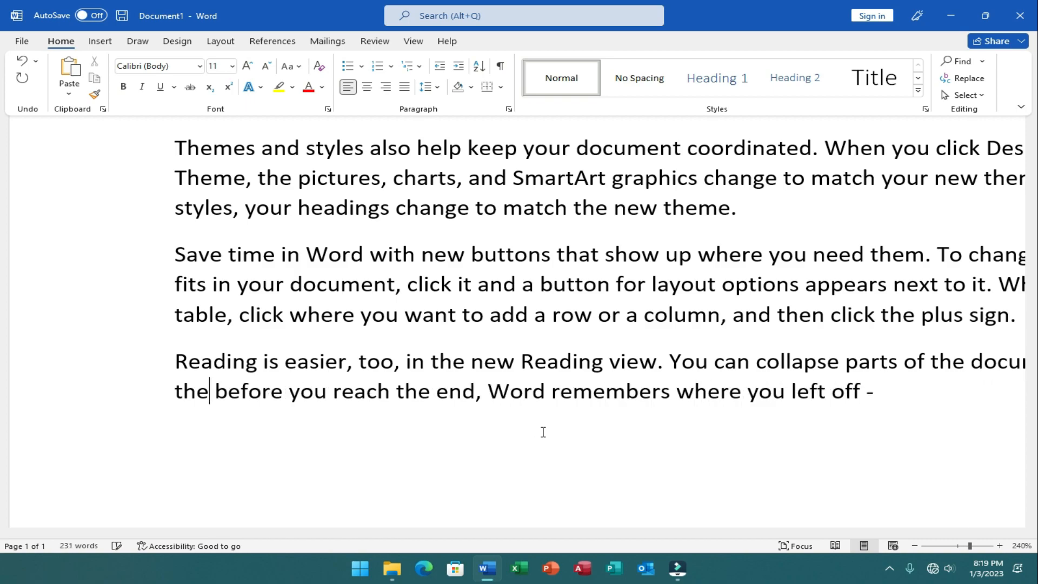
key("Delete")
key("Delete")
key("Delete")
key("Delete")
key("Delete")
key("Delete")
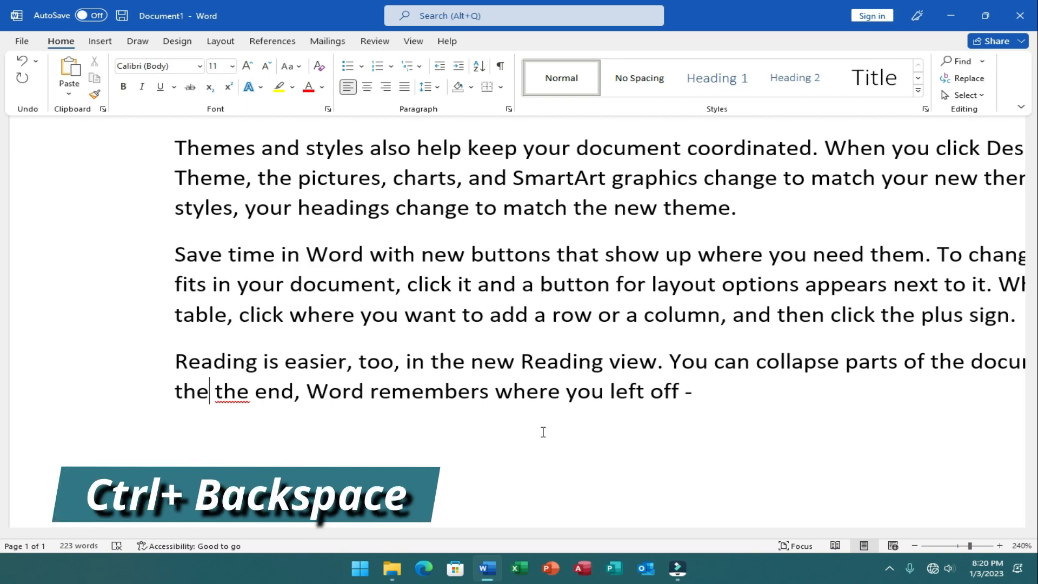
- Delete, word by word, all the remaining text before "the end, Word remembers" in the last paragraph
key("ctrl+BackSpace")
key("ctrl+BackSpace")
key("ctrl+BackSpace")
key("ctrl+BackSpace")
key("ctrl+BackSpace")
key("ctrl+BackSpace")
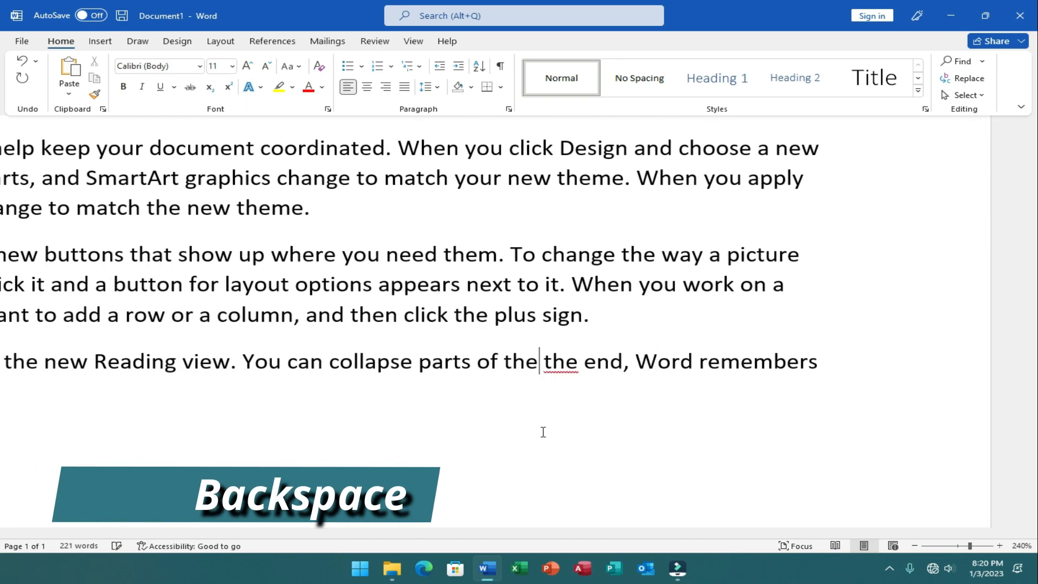
key("ctrl+BackSpace")
key("ctrl+BackSpace")
key("ctrl+BackSpace")
key("ctrl+BackSpace")
key("ctrl+BackSpace")
key("ctrl+BackSpace")
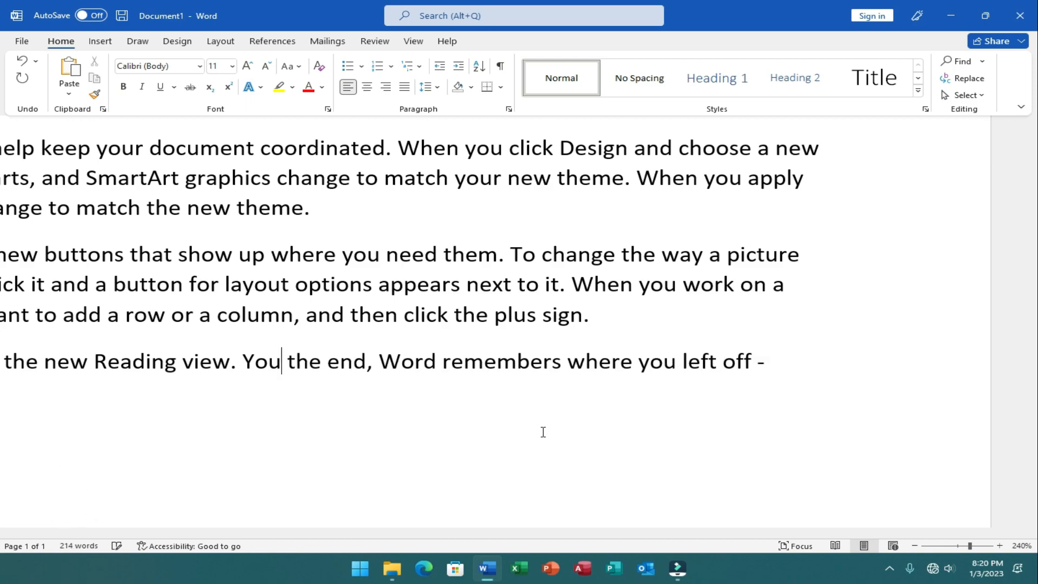
key("ctrl+BackSpace")
key("ctrl+BackSpace")
key("ctrl+BackSpace")
key("ctrl+BackSpace")
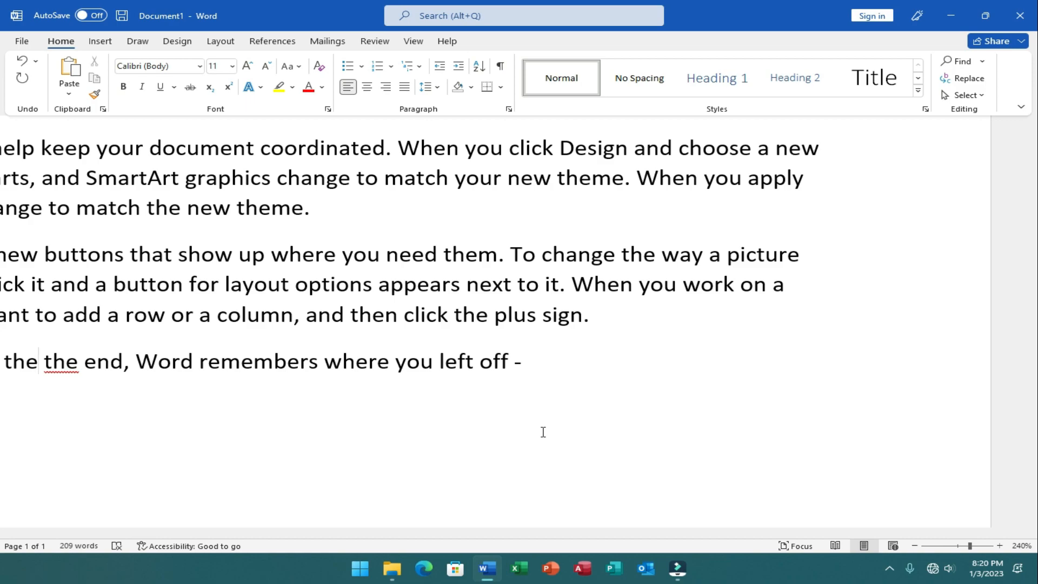
key("ctrl+BackSpace")
key("ctrl+BackSpace")
key("ctrl+BackSpace")
key("ctrl+BackSpace")
key("ctrl+BackSpace")
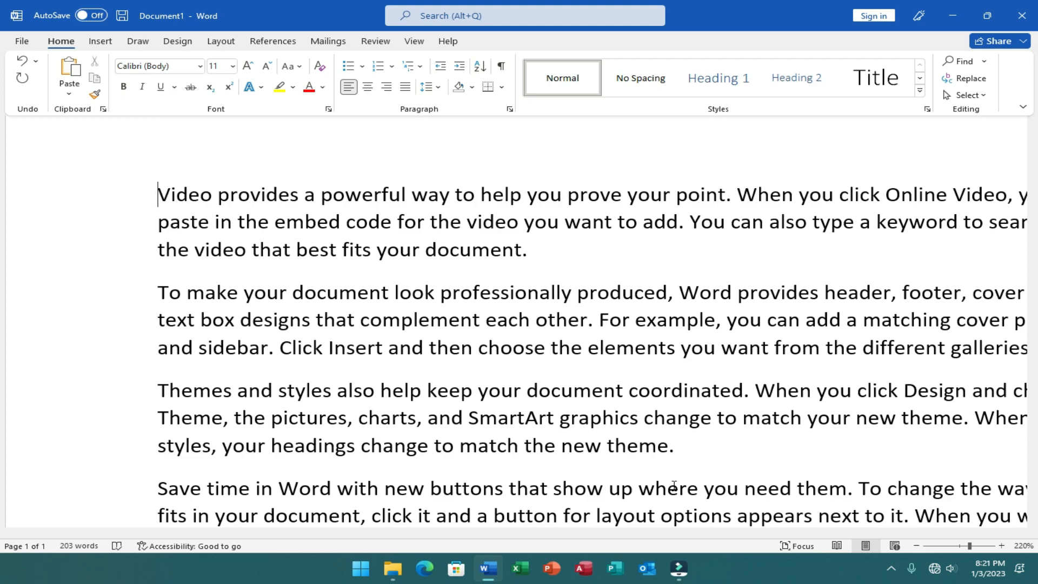
- Place the cursor inside the word "change" in the third paragraph's last line and insert several blank pages there
right_click(407, 446)
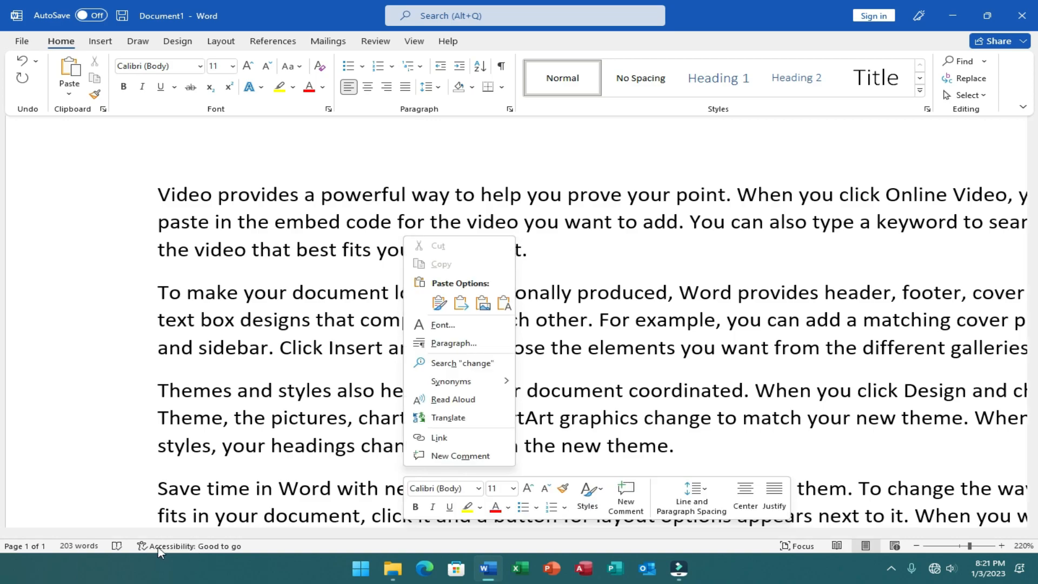
left_click(350, 396)
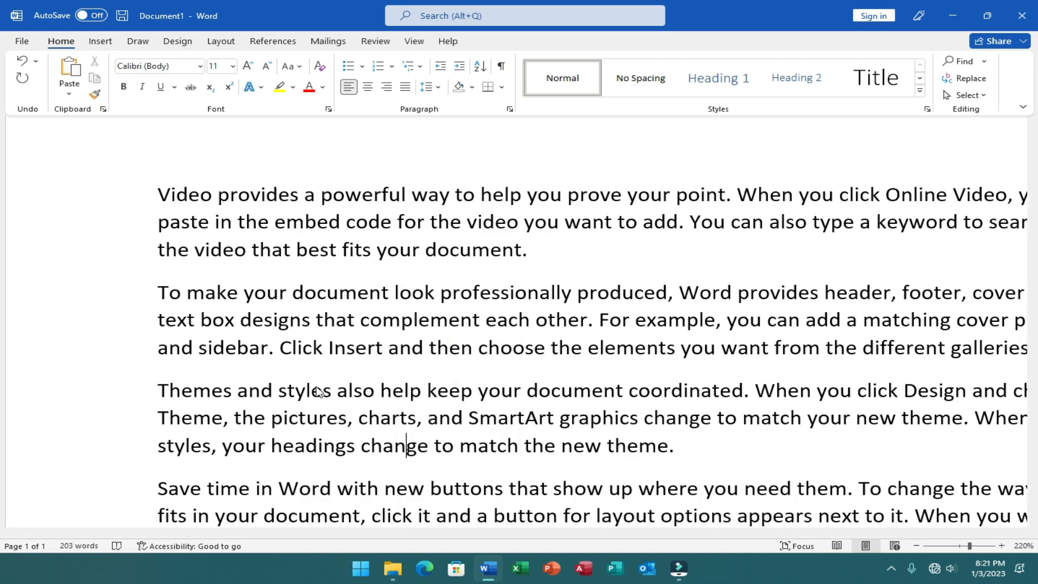
scroll(313, 388, "down", 8)
scroll(437, 373, "down", 2)
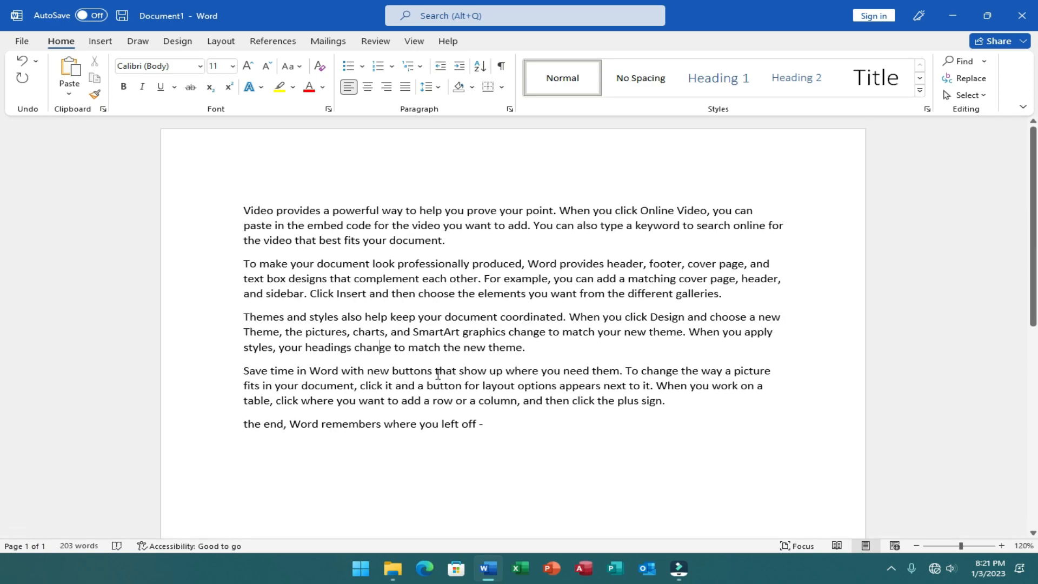
left_click(100, 41)
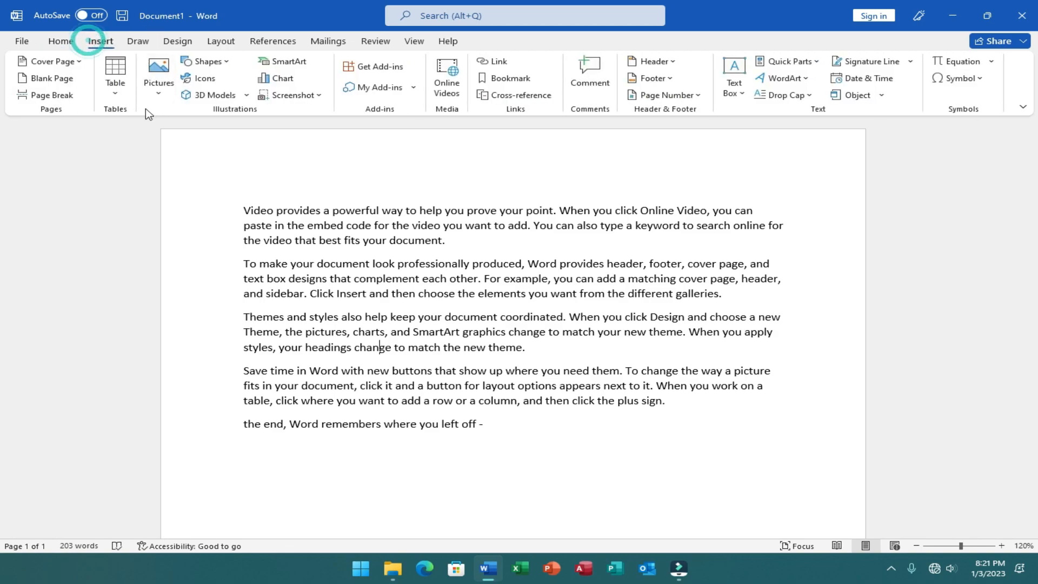
left_click(57, 85)
left_click(56, 81)
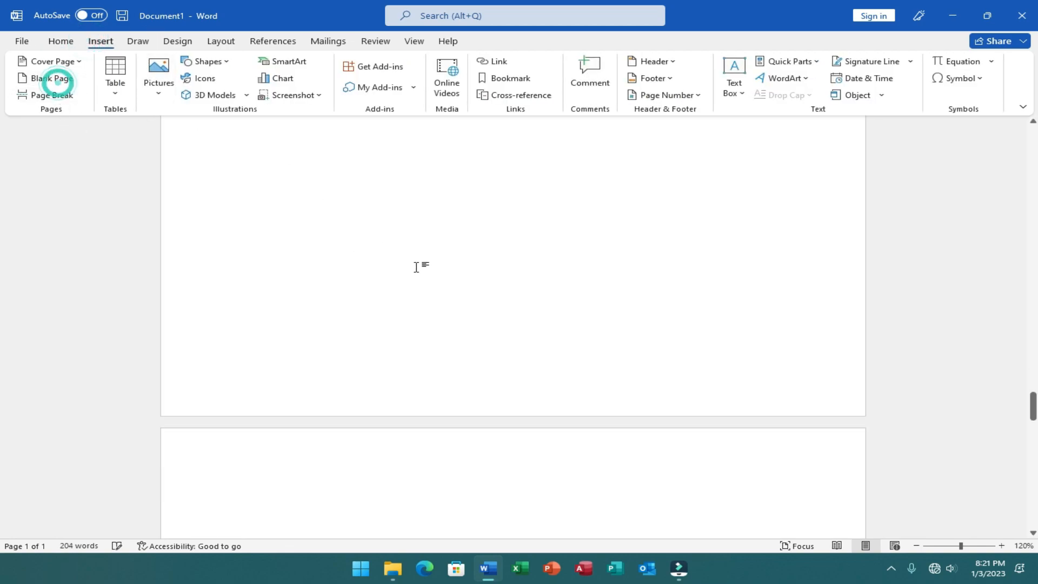
- Place the cursor on blank page 6 and jump to the beginning of the document
left_click(272, 530)
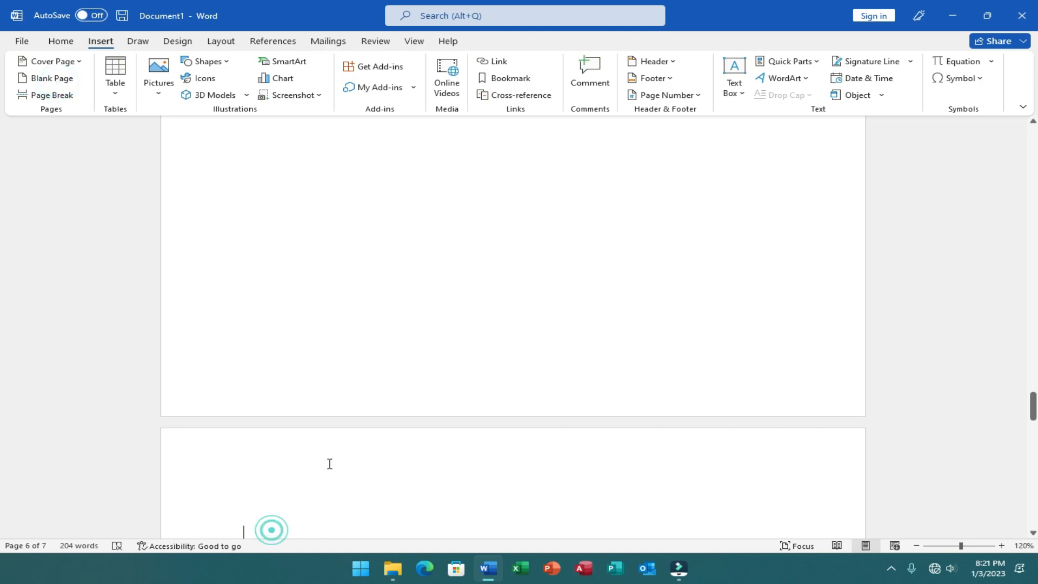
scroll(407, 493, "down", 1)
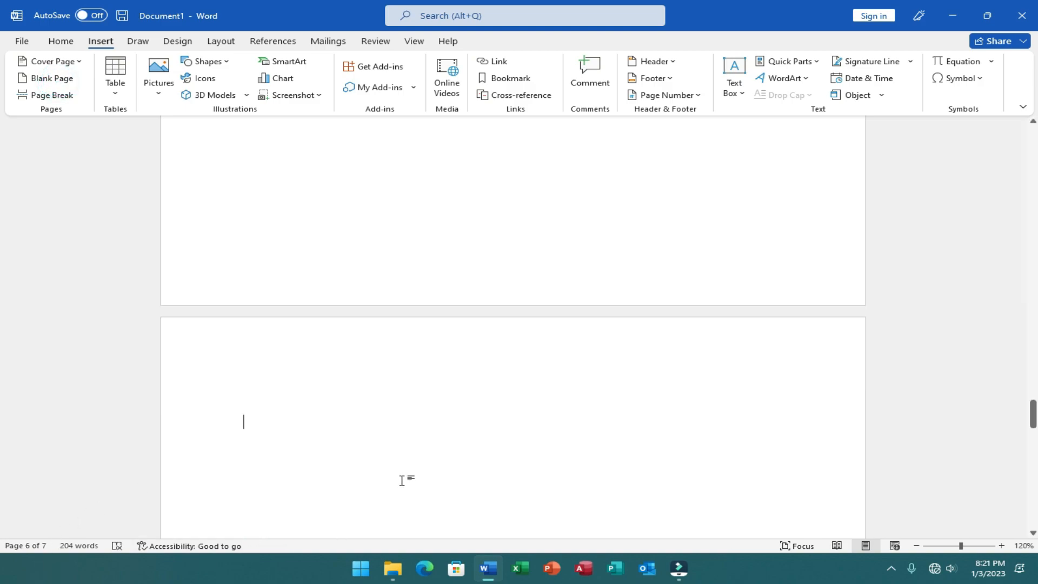
scroll(318, 460, "down", 3)
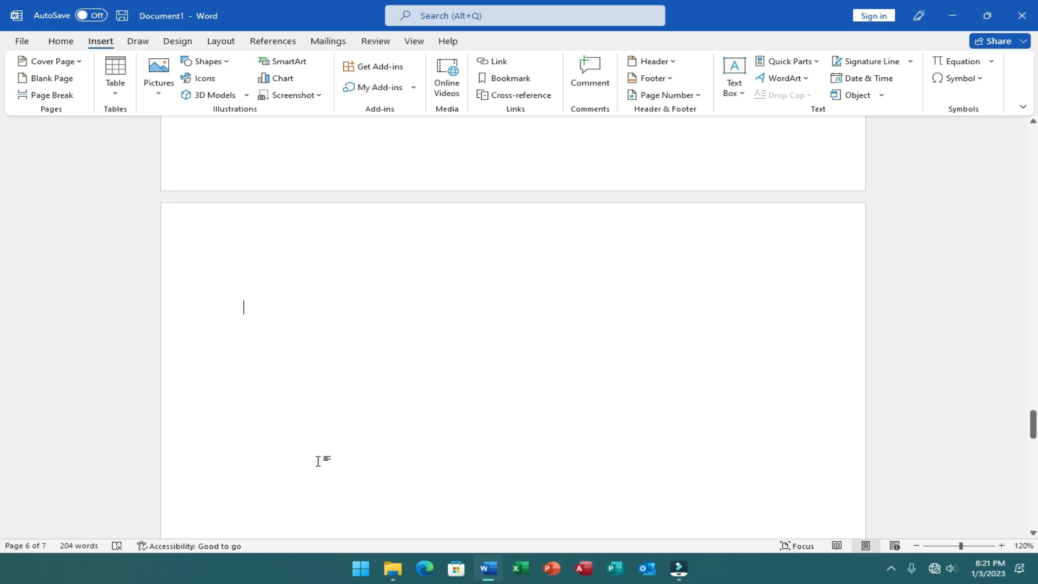
left_click(326, 376)
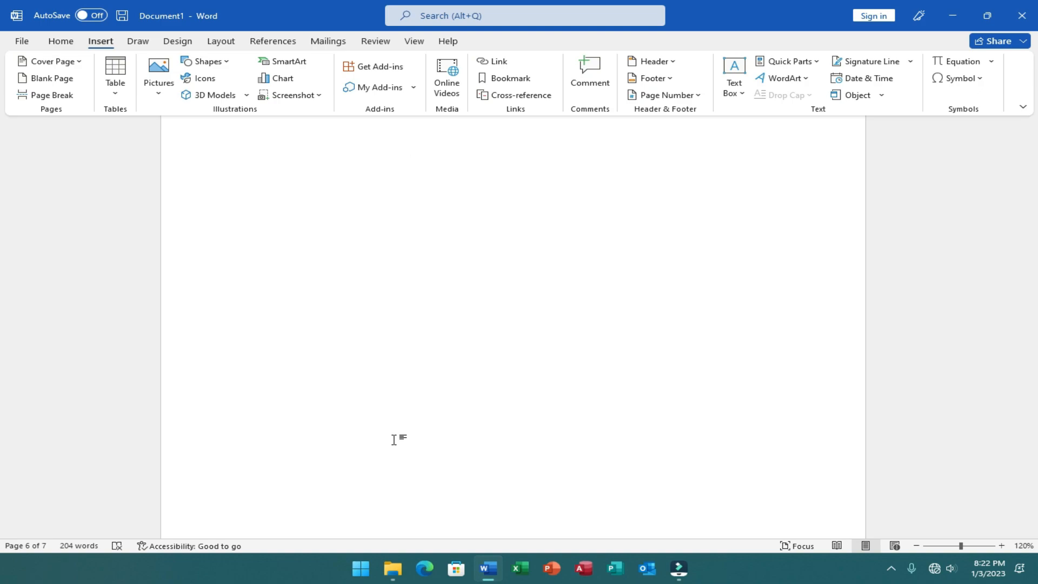
key("BackSpace")
key("BackSpace")
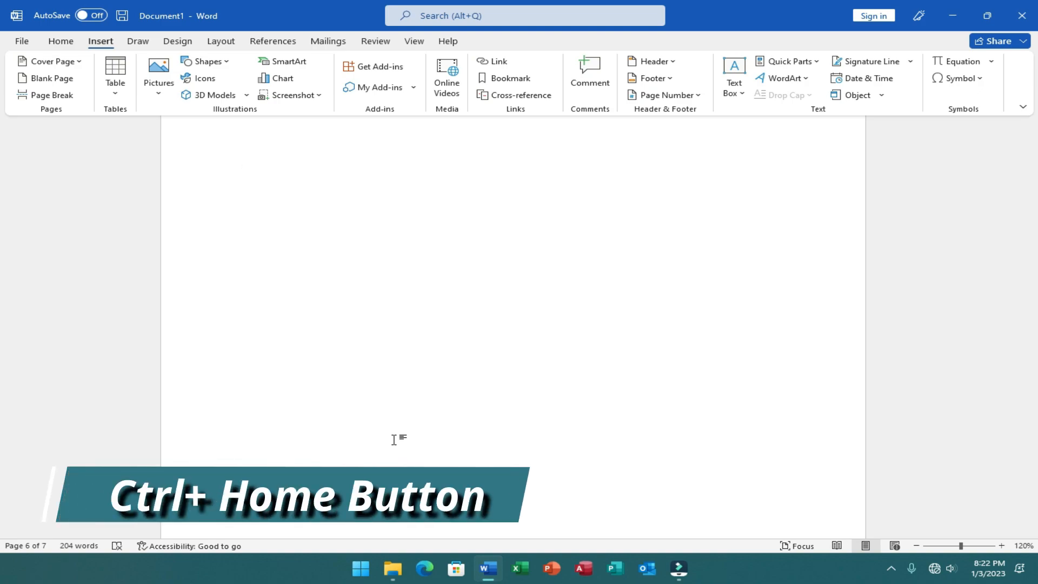
key("ctrl+Home")
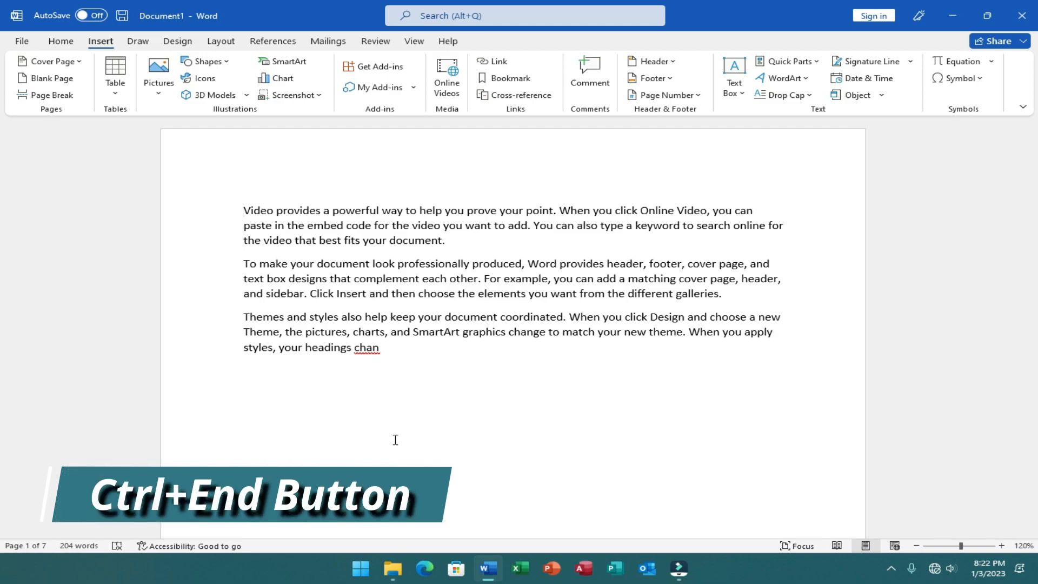
- Jump to the end of the document and place the cursor in the word "the" that starts the last text line
key("ctrl+End")
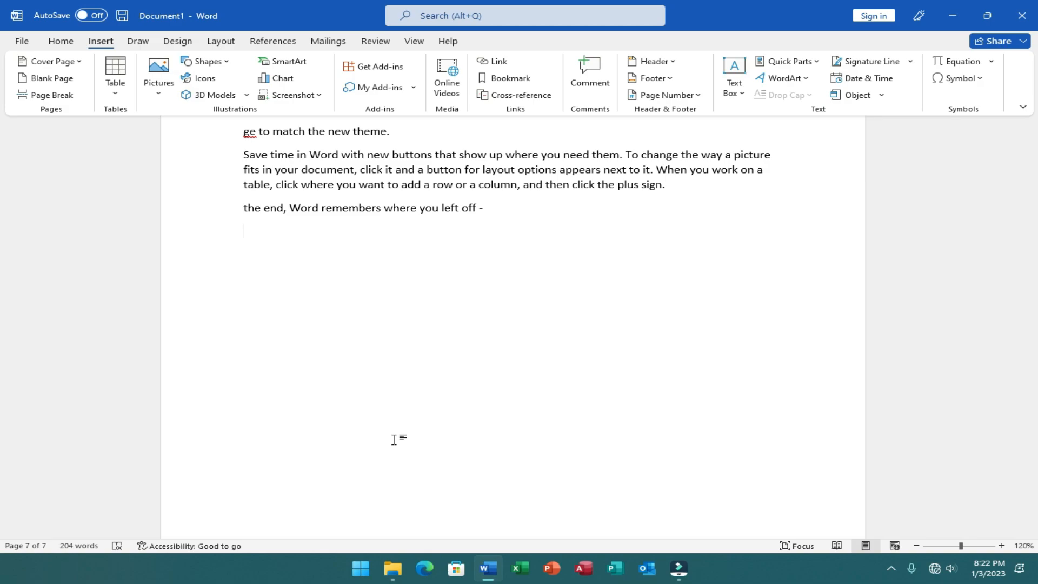
scroll(394, 440, "up", 3)
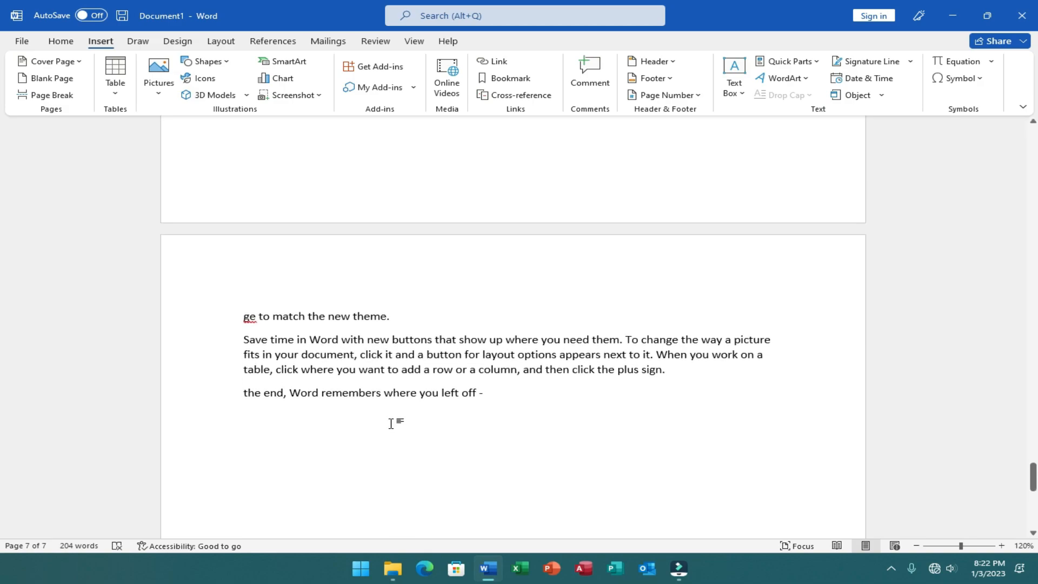
left_click(248, 392)
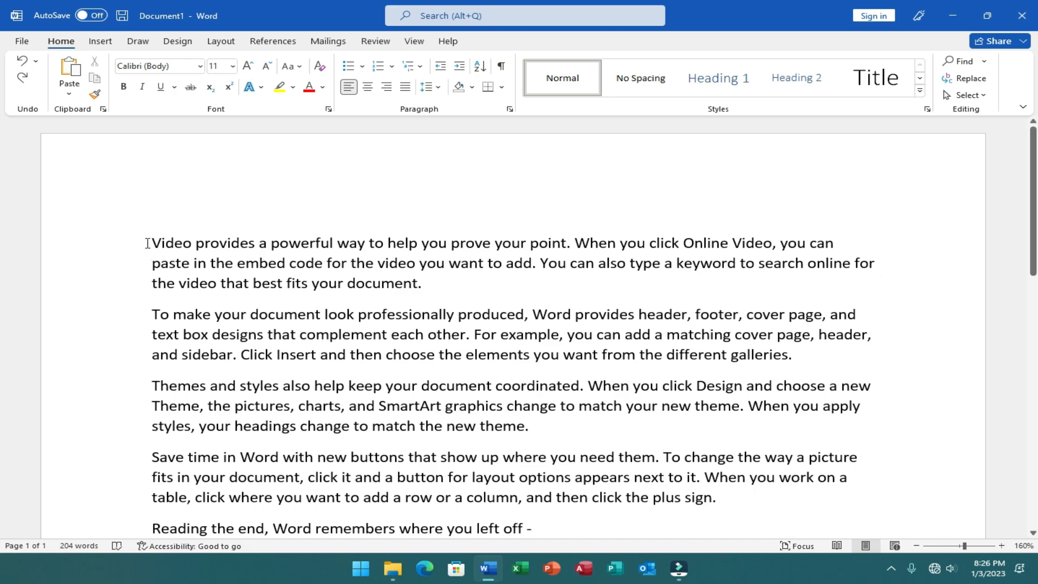
- Select the first paragraph and set its line spacing to single, and then to double
left_click_drag(149, 244, 435, 284)
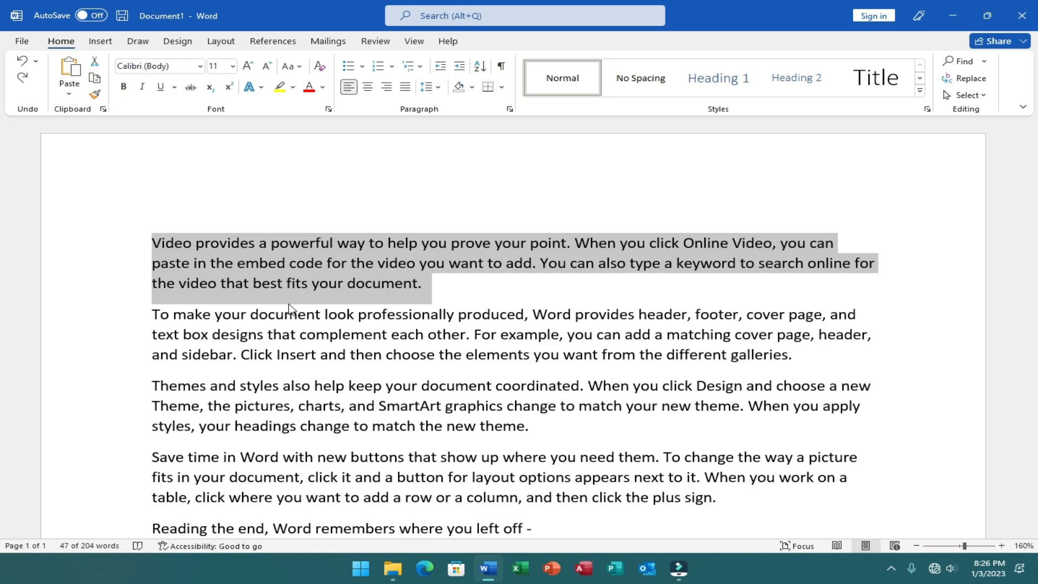
key("ctrl+1")
scroll(290, 304, "up", 3)
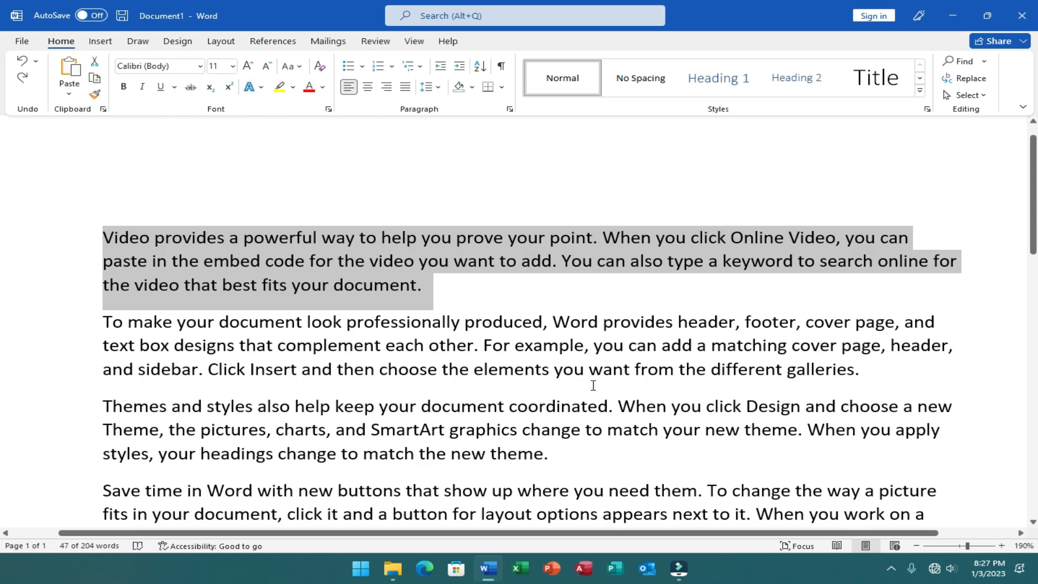
key("ctrl+1")
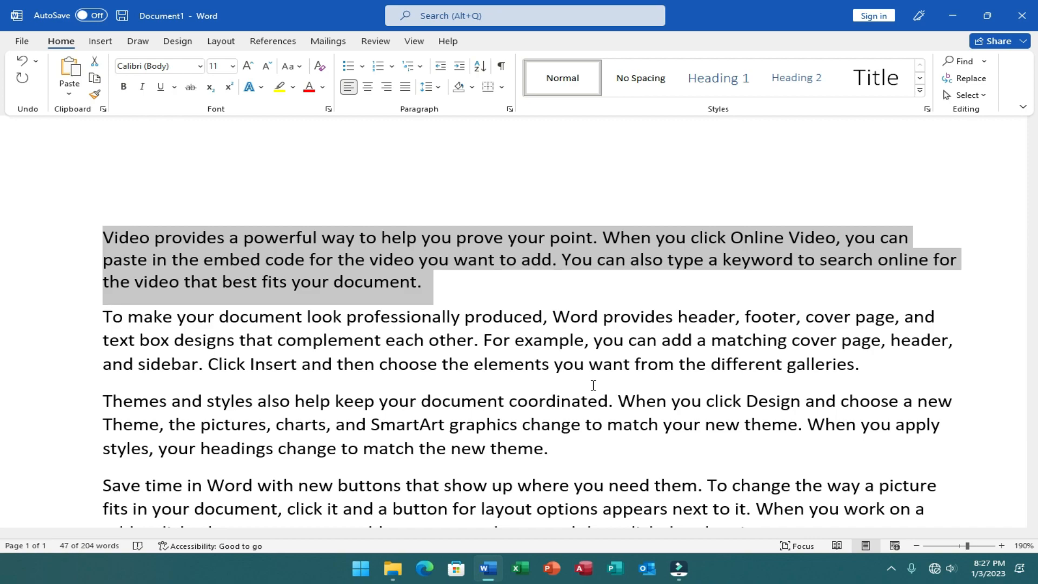
key("ctrl+2")
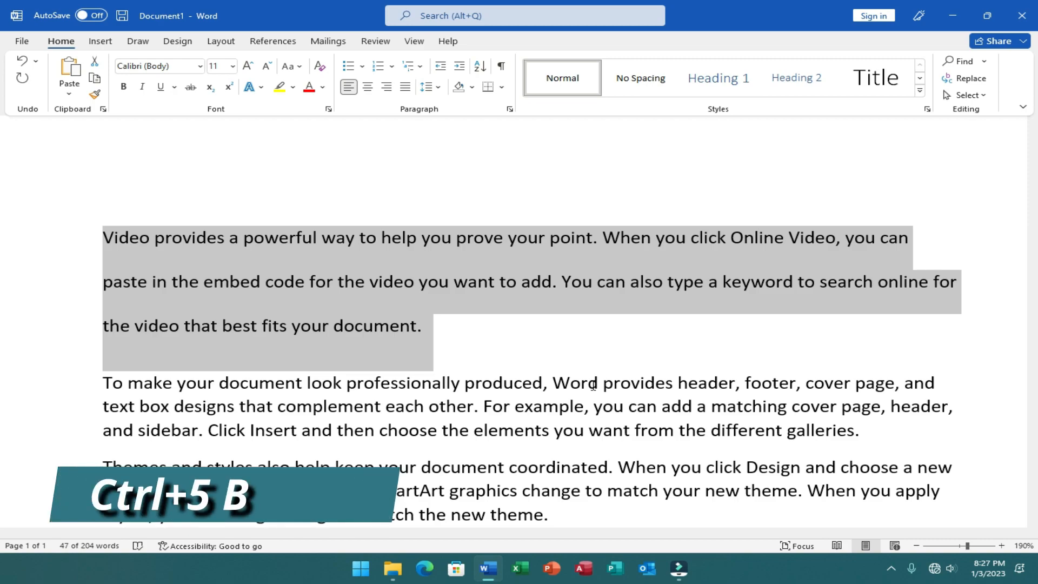
- Set the first paragraph's line spacing to 1.5, check it in the line spacing options, and place the cursor after "document."
key("ctrl+5")
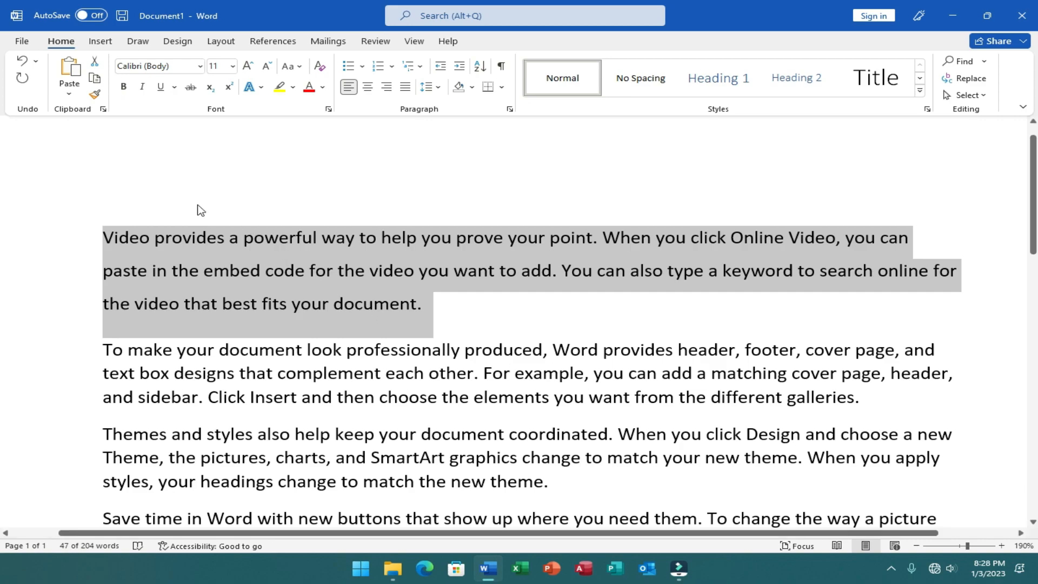
left_click(439, 87)
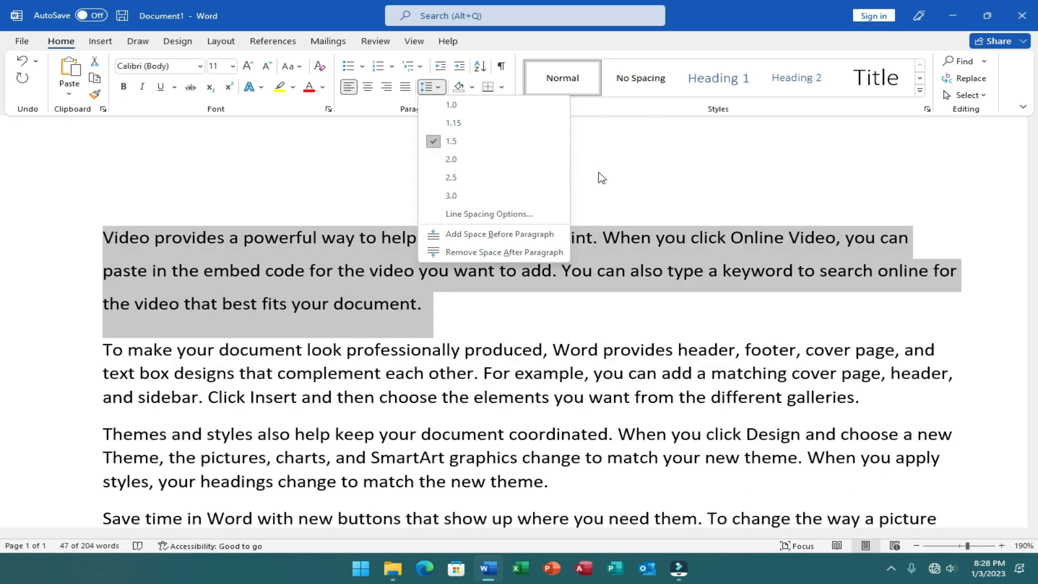
left_click(602, 172)
left_click(603, 171)
double_click(447, 316)
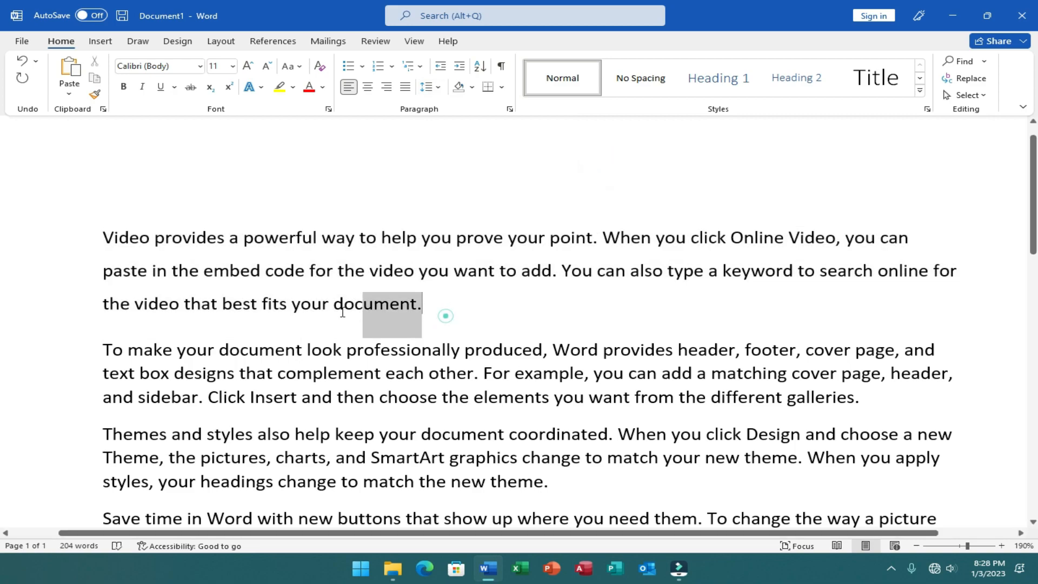
left_click(436, 311)
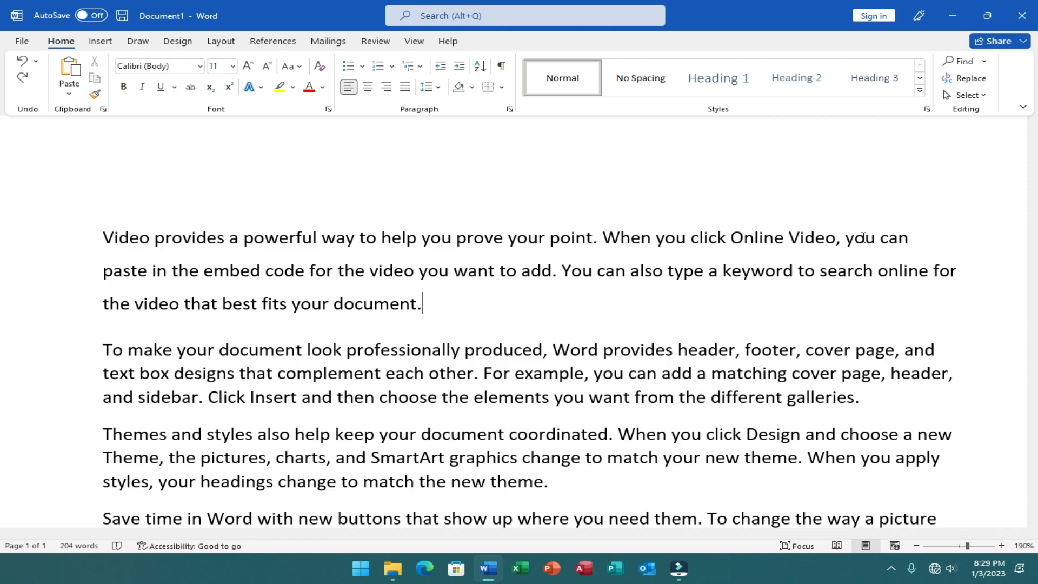
- Select the first paragraph and apply the Heading 1, Heading 2 and finally Heading 3 style to it
left_click_drag(103, 235, 465, 331)
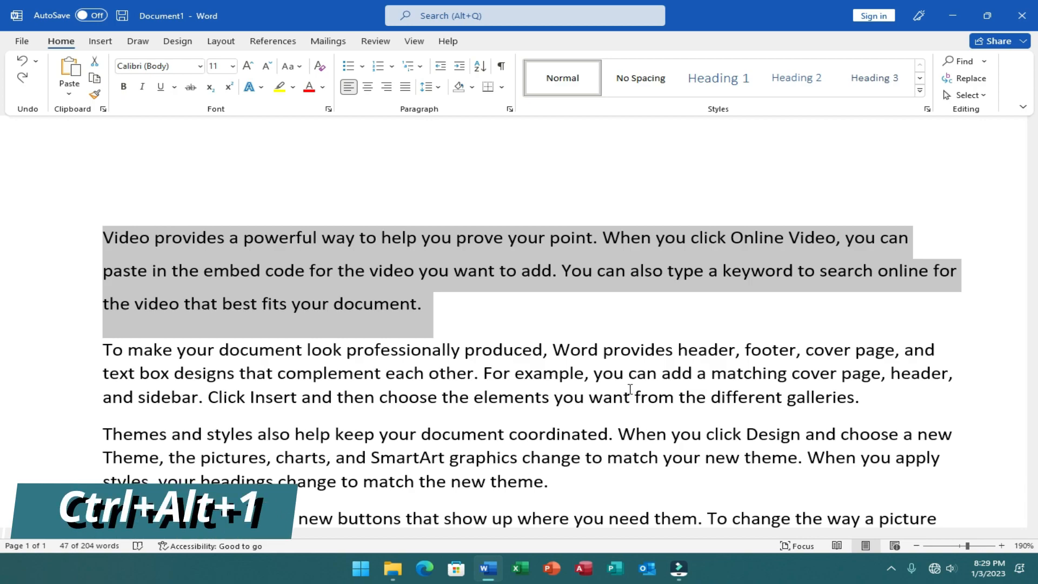
key("ctrl+alt+1")
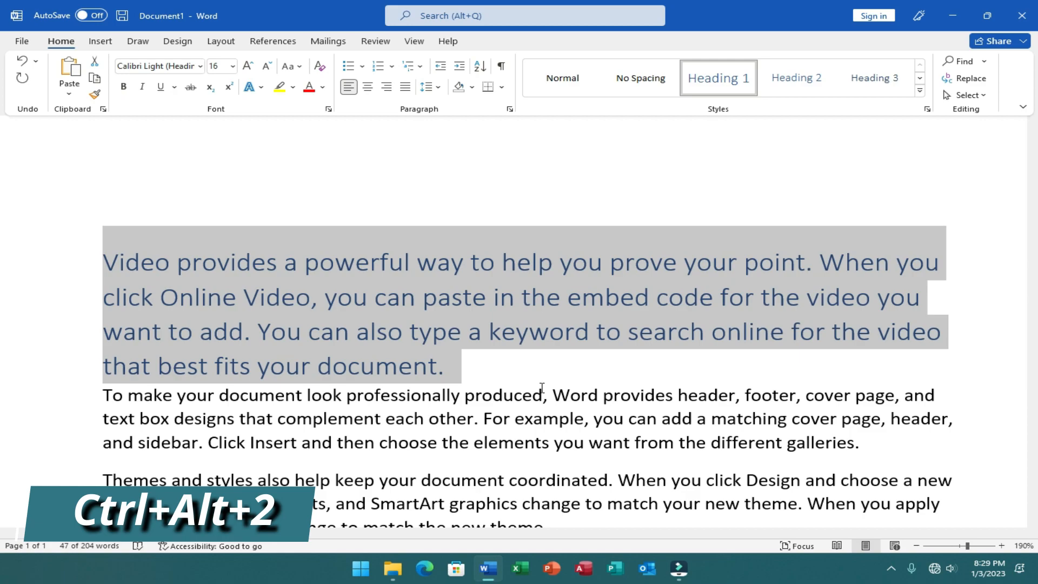
key("ctrl+alt+2")
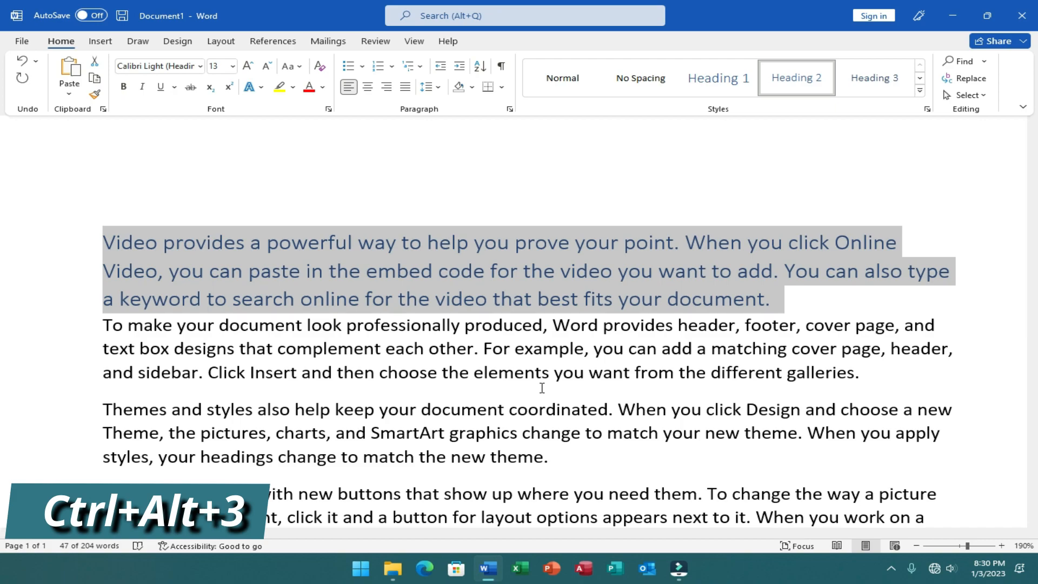
key("ctrl+alt+3")
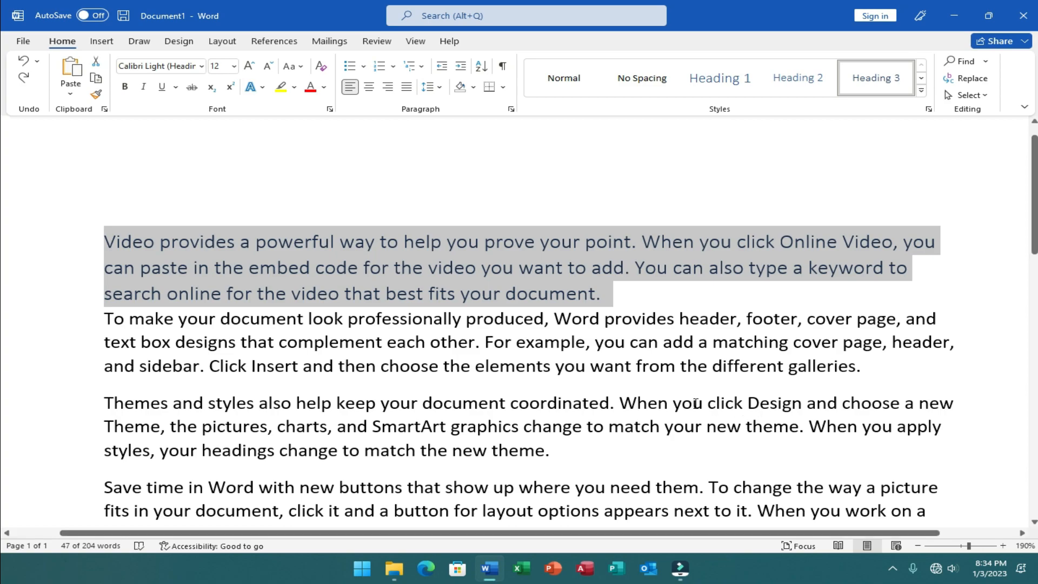
- Convert the selected first paragraph to UPPERCASE, reviewing the available case options before and after
left_click(302, 67)
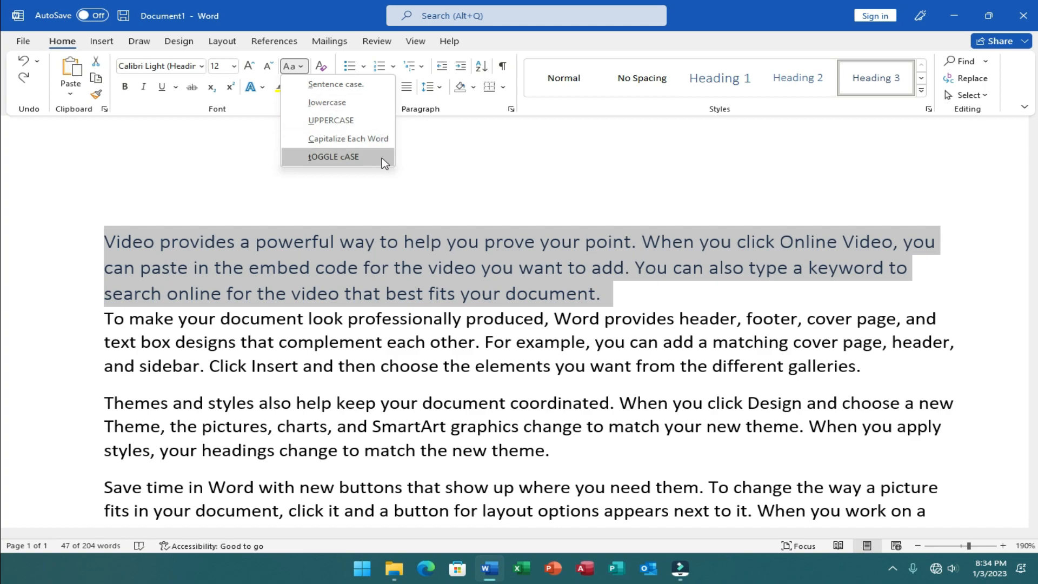
left_click(770, 299)
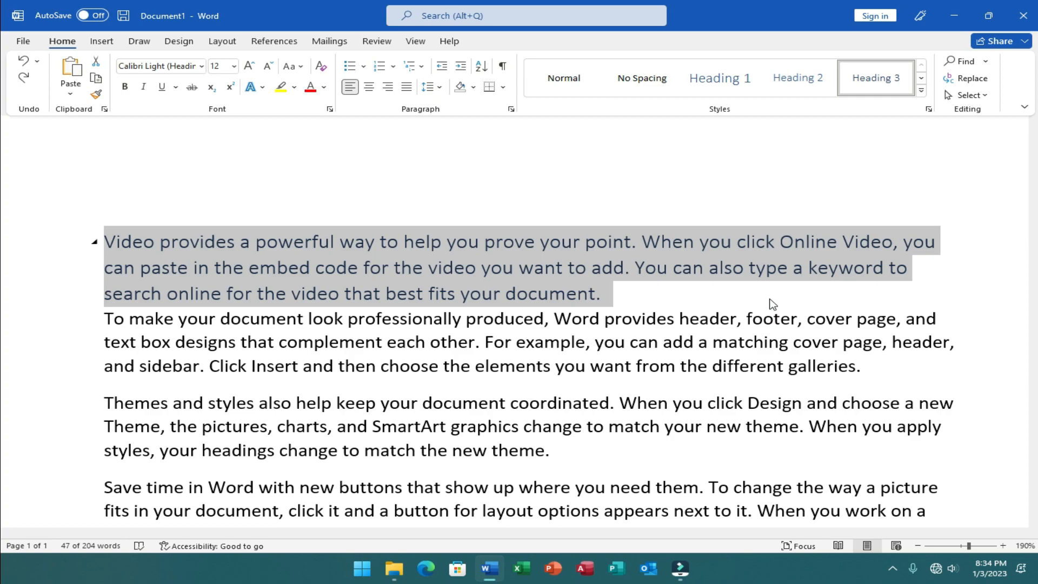
key("shift+F3")
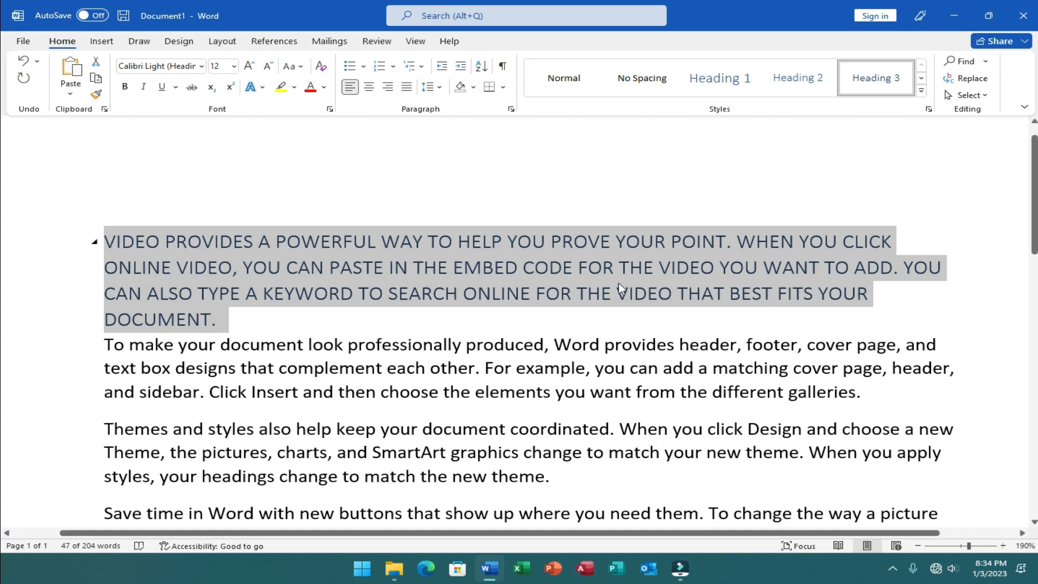
left_click(291, 66)
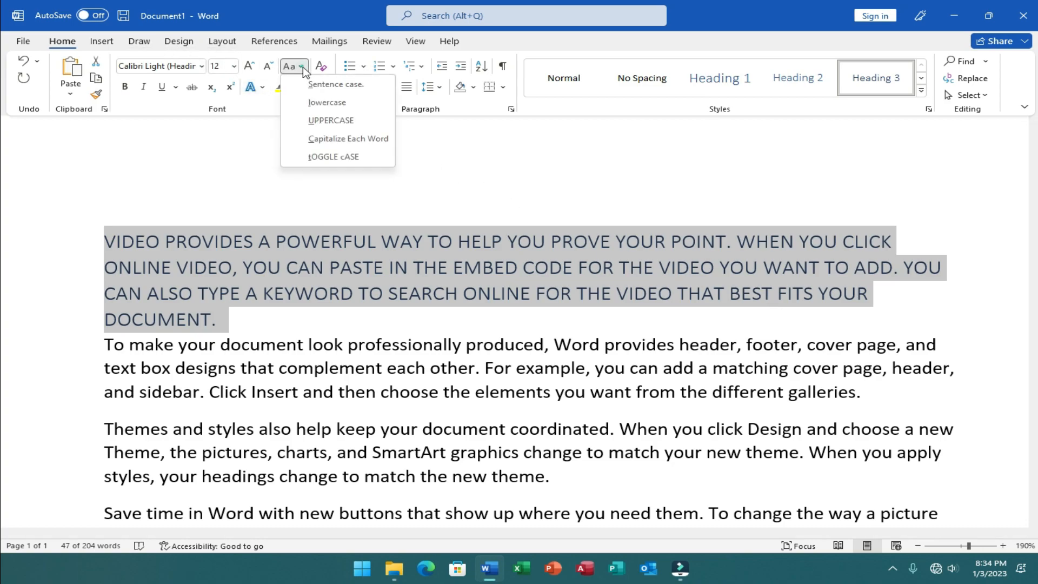
left_click(363, 121)
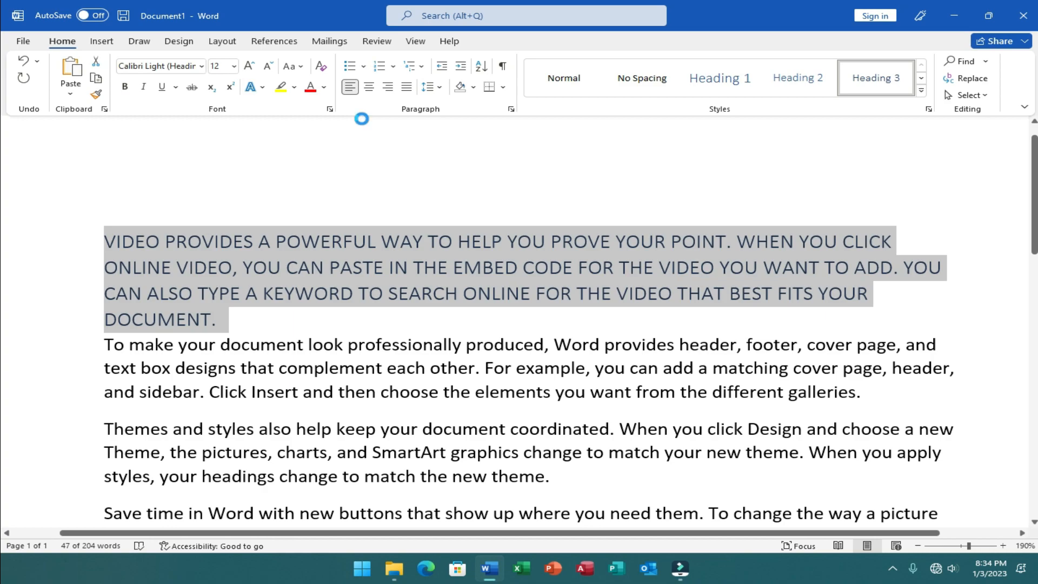
- Cycle the selected first paragraph's letter case through lowercase, Sentence case and back to UPPERCASE, reviewing the available case options
key("shift+F3")
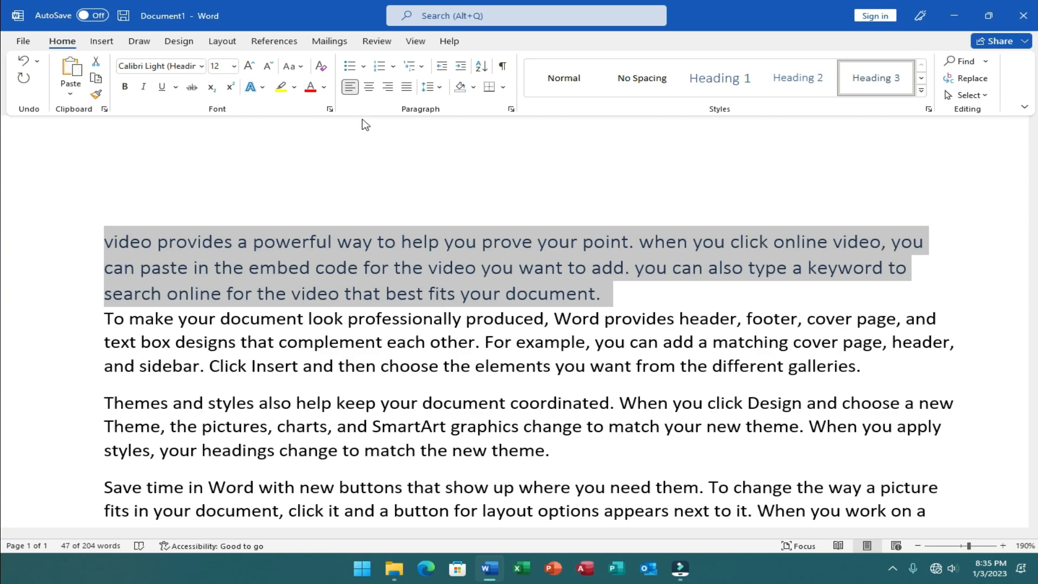
left_click(297, 66)
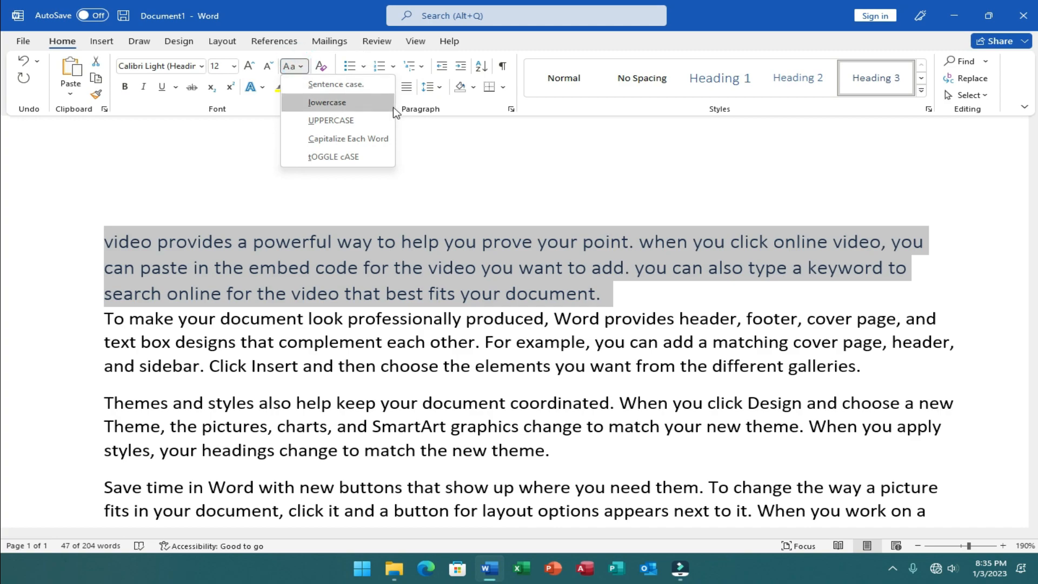
left_click(773, 361)
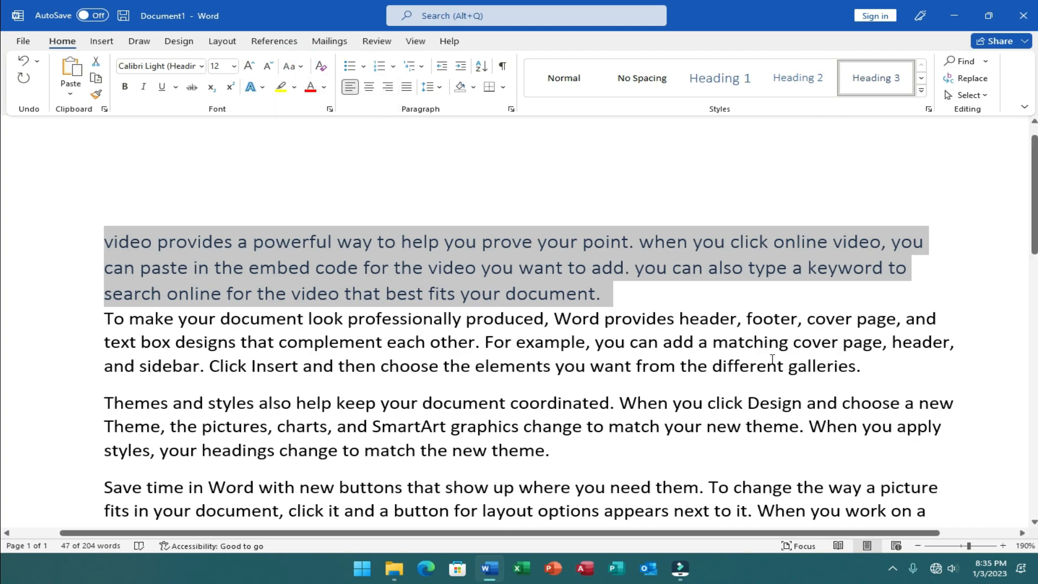
key("shift+F3")
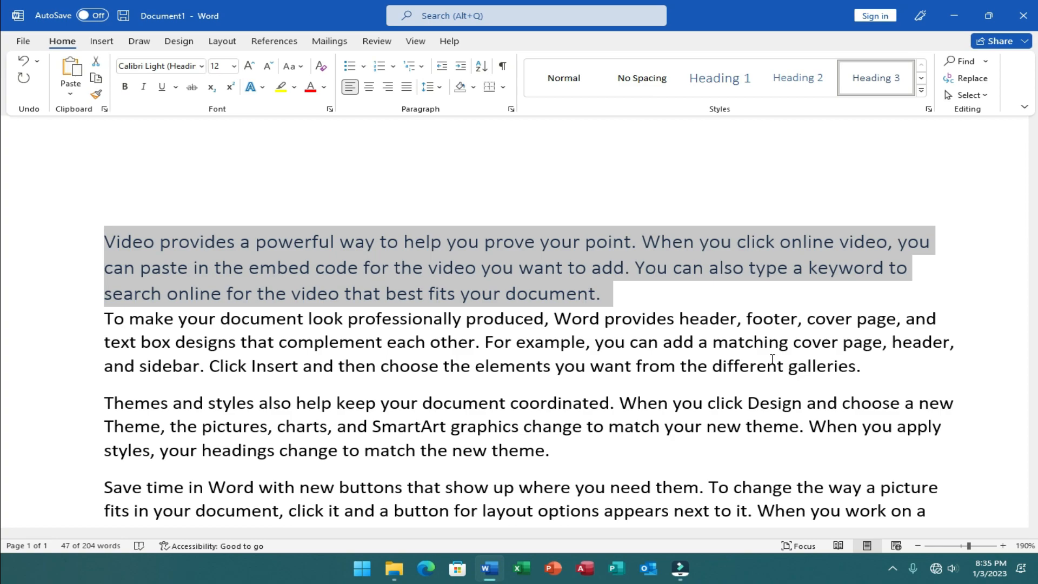
key("shift+F3")
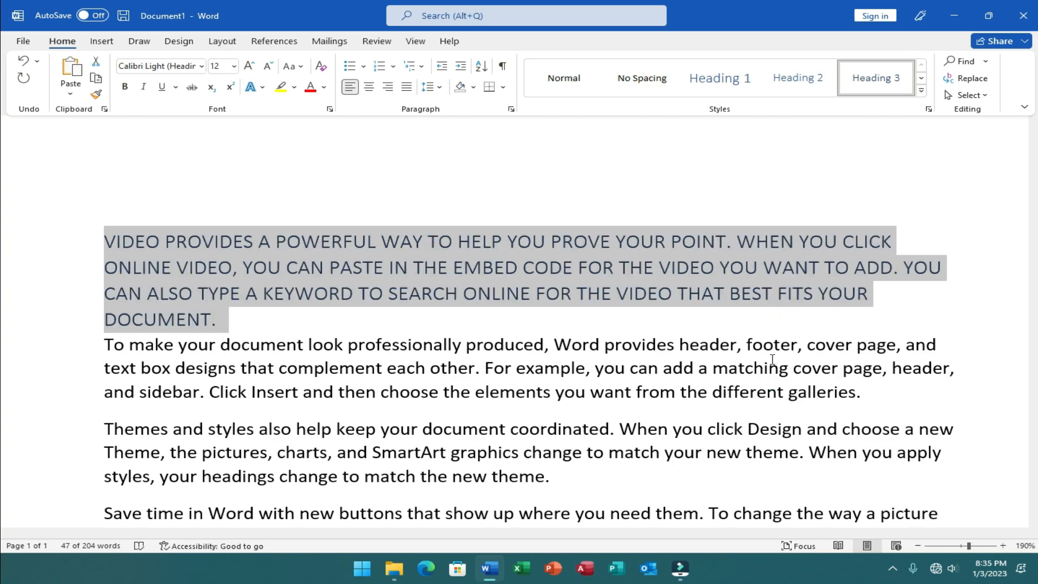
left_click(299, 66)
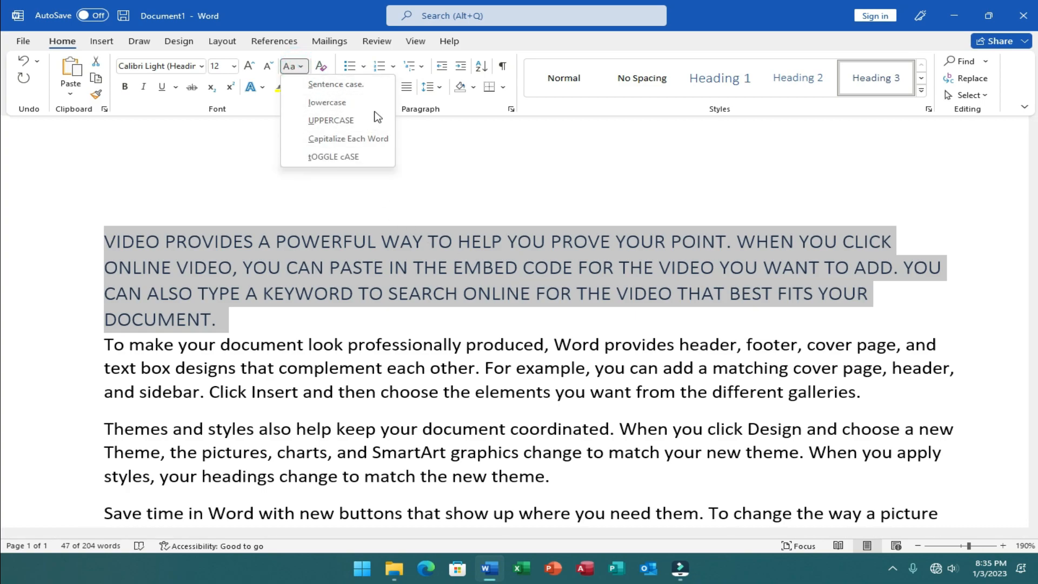
left_click(953, 362)
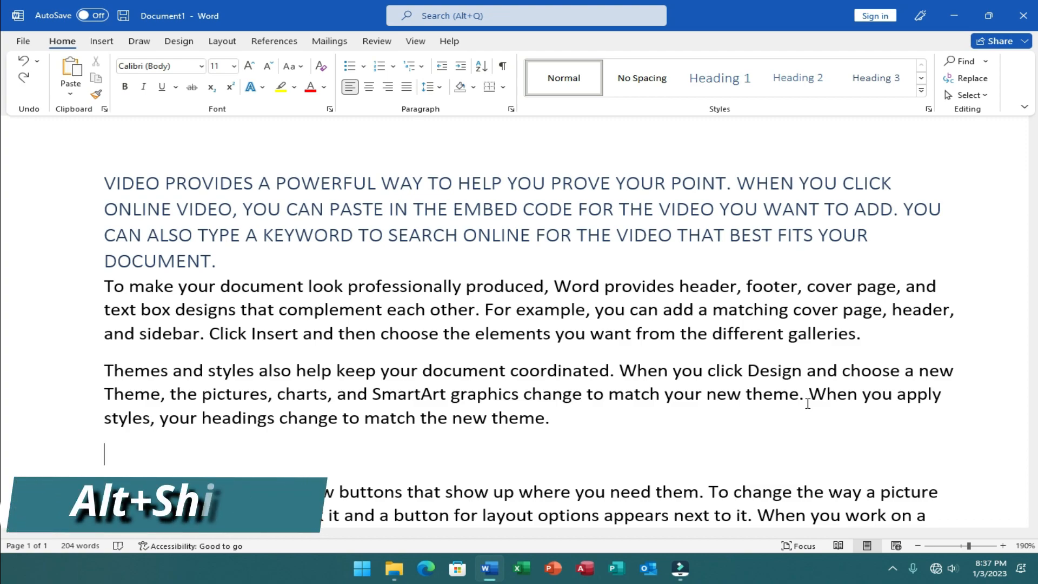
- Insert the current date followed by the current time on the empty line above the "Save time in Word" paragraph
key("alt+shift+d")
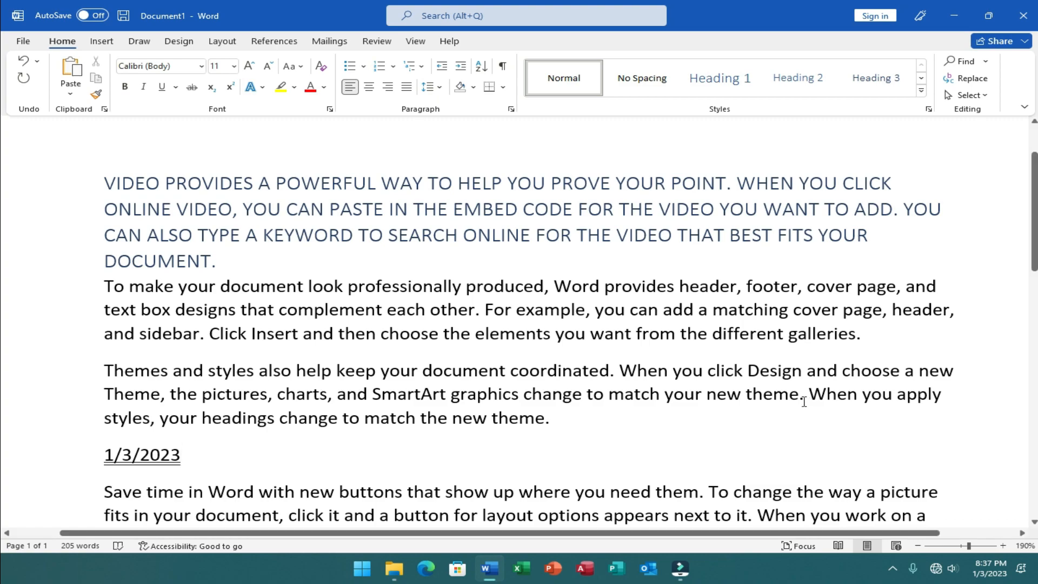
left_click(267, 464)
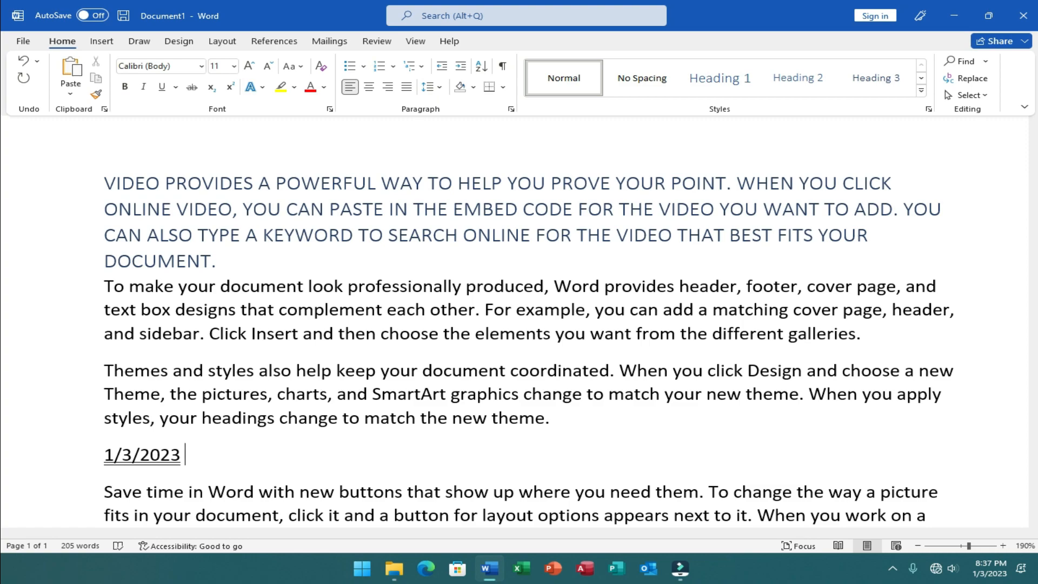
key("alt+shift+t")
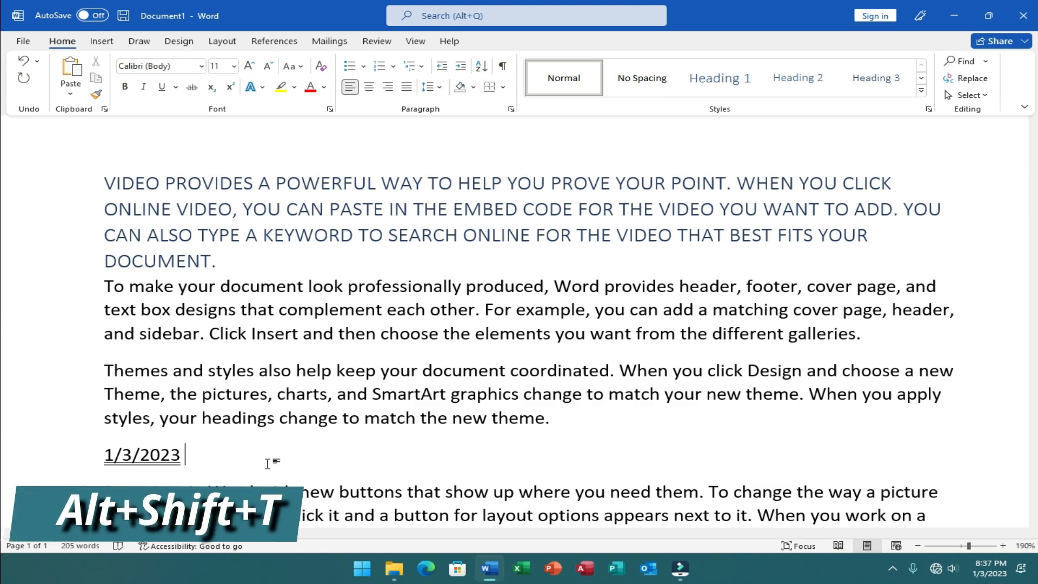
key("alt+shift+t")
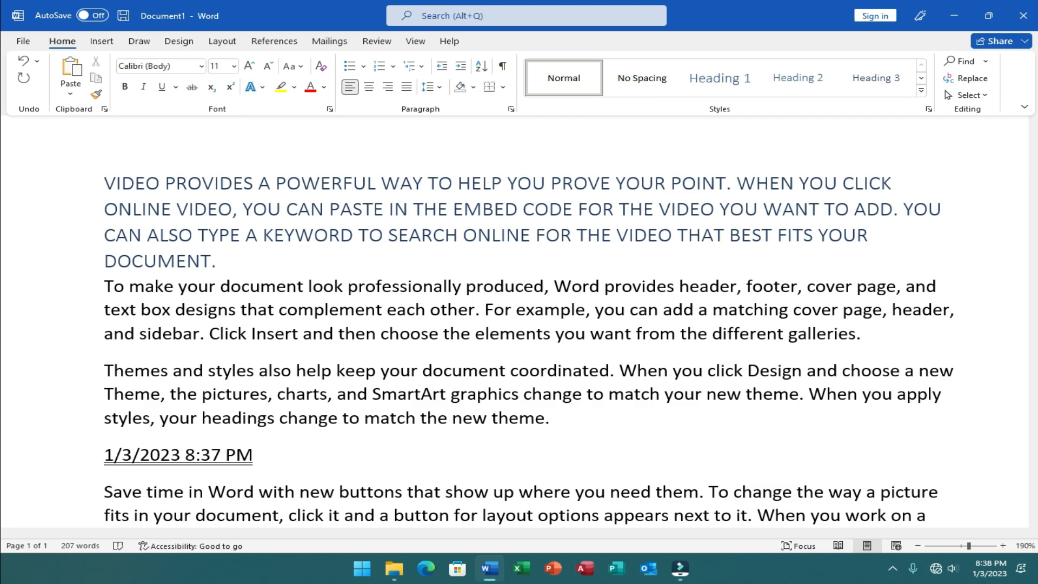
- Select "Save time in Word" through "To change" and format it as subscript, then toggle superscript on, off and on again
scroll(271, 458, "down", 1)
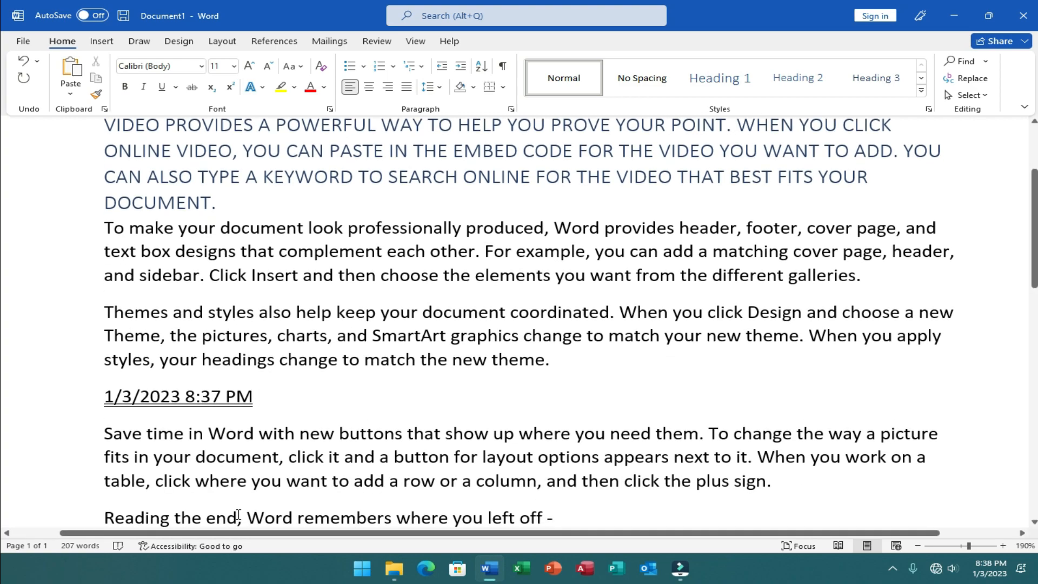
left_click_drag(104, 433, 768, 436)
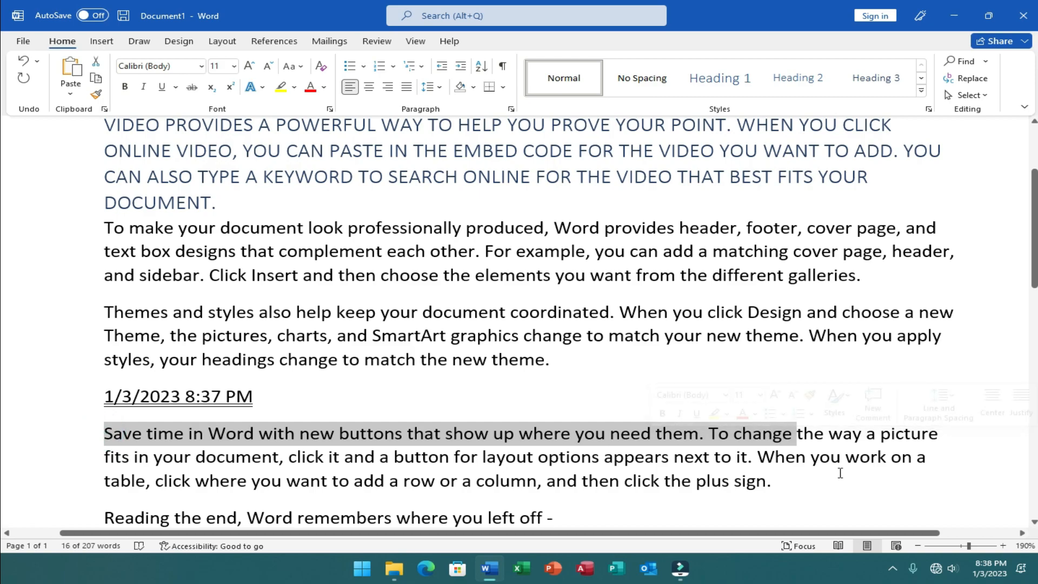
key("ctrl+equal")
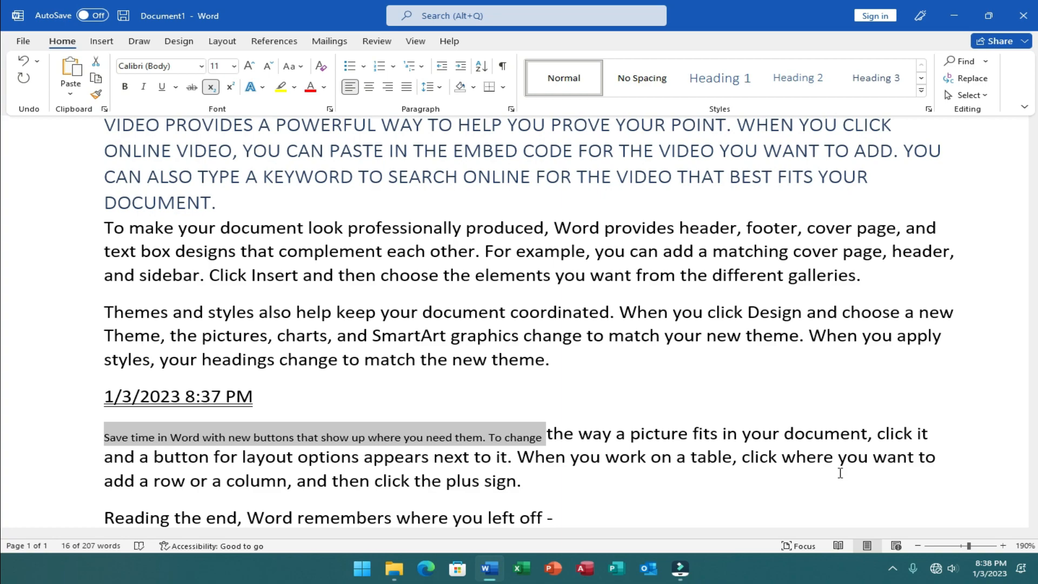
key("ctrl+shift+plus")
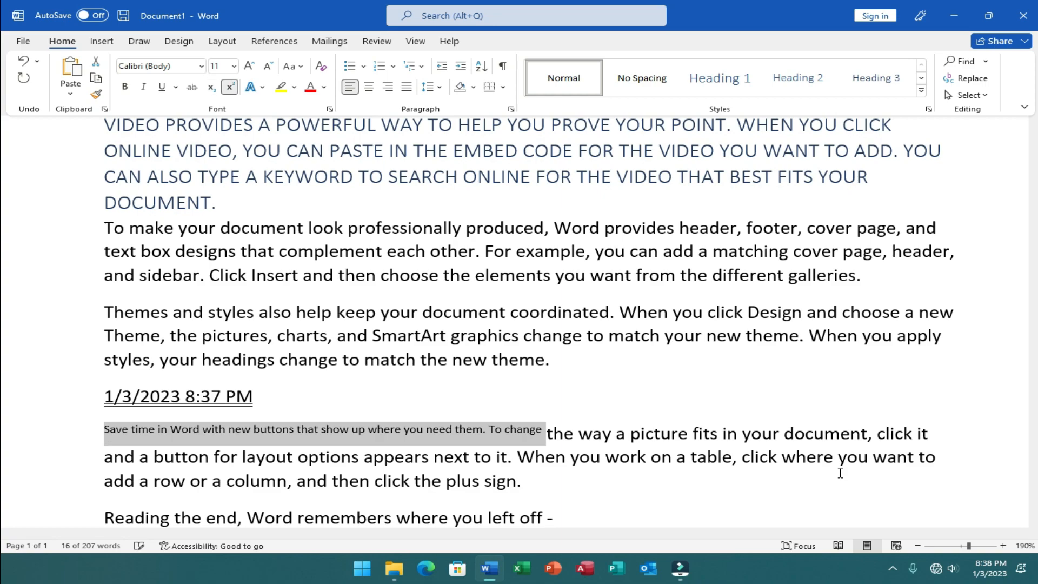
key("ctrl+shift+plus")
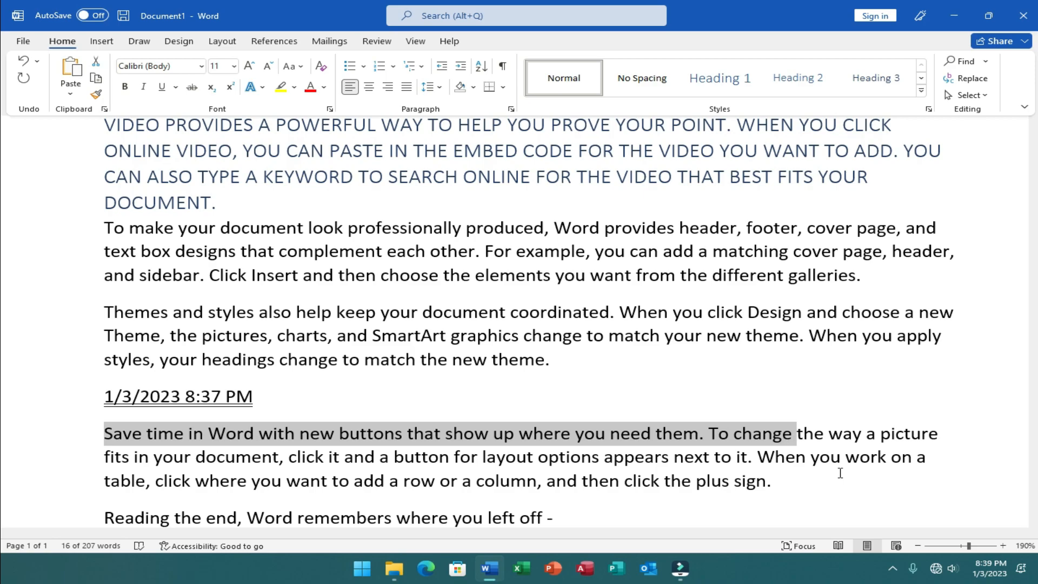
key("ctrl+shift+plus")
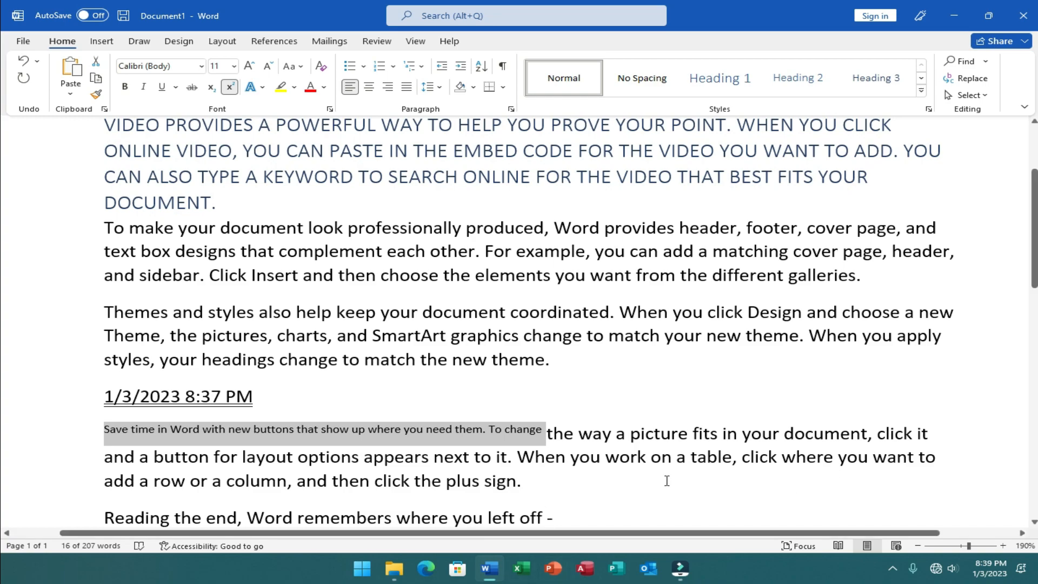
- Switch the selected text from superscript to subscript and back to superscript, twice
key("ctrl+equal")
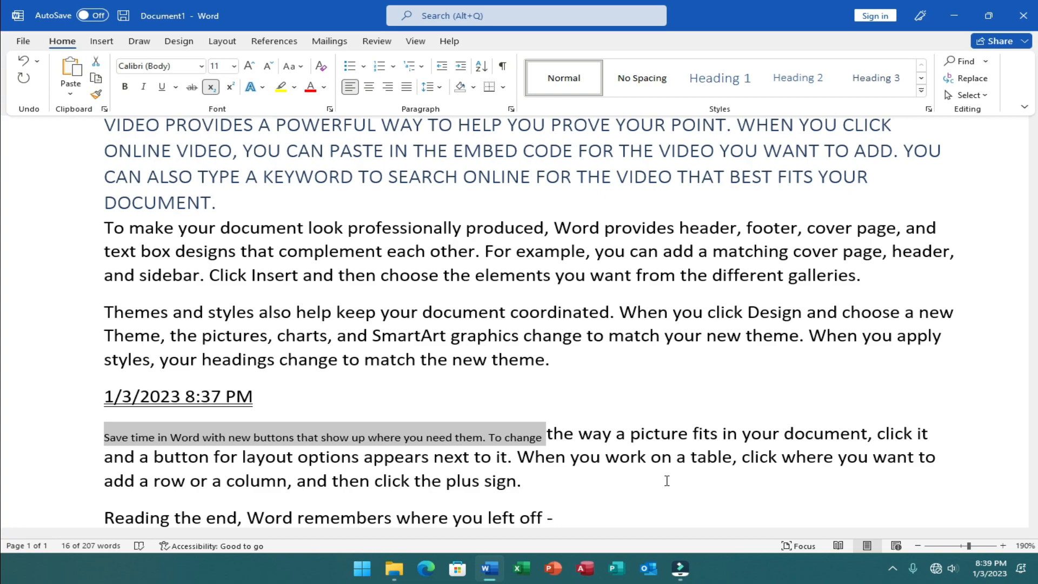
key("ctrl+shift+equal")
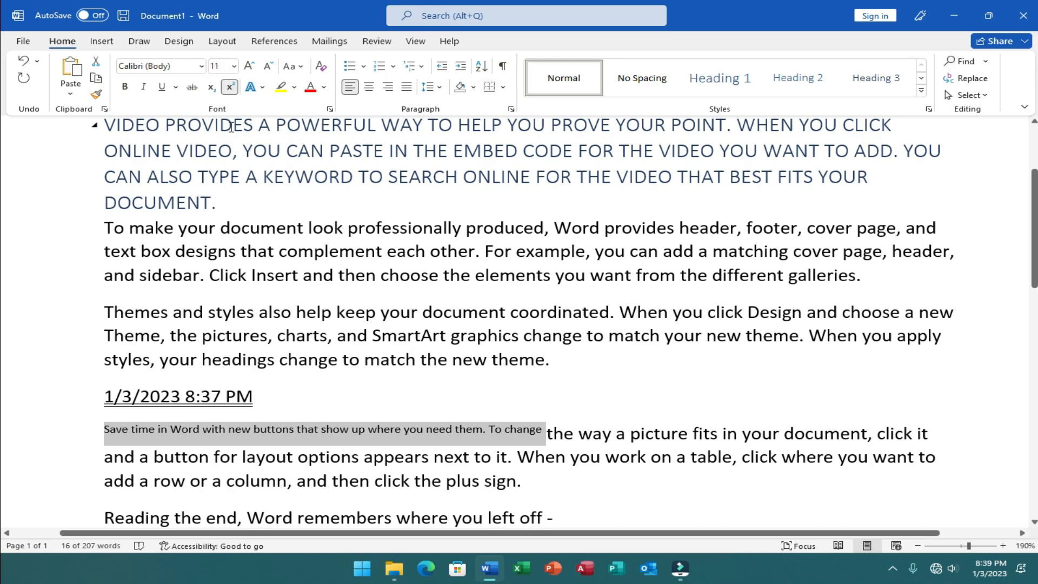
left_click(211, 88)
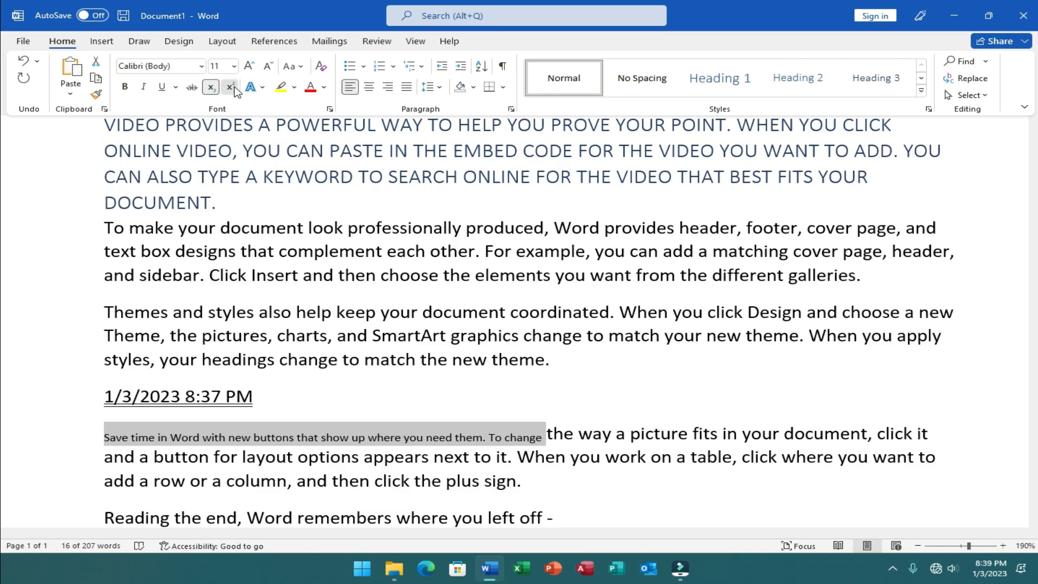
left_click(231, 88)
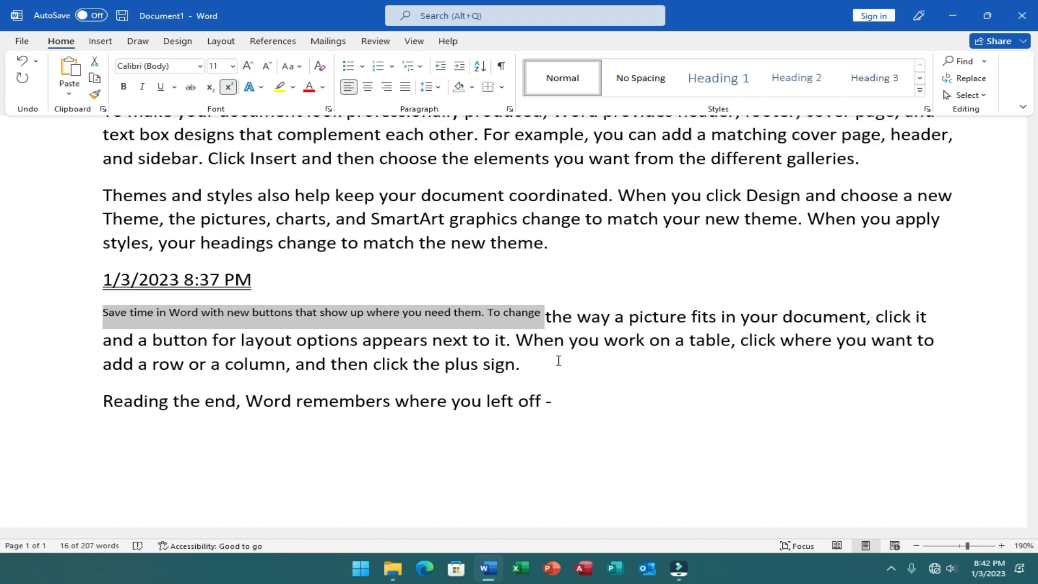
- Save the document to the Desktop as a Word Document named "VIDEO PROVIDES A POWERFUL WAY TO HELP YOU PROVE YOUR POINT"
key("F12")
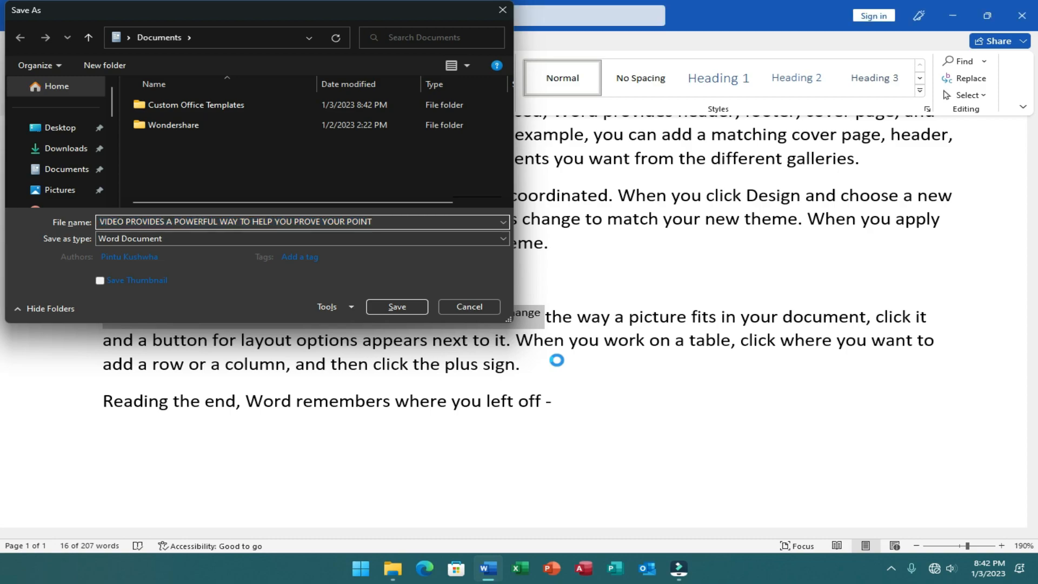
key("Escape")
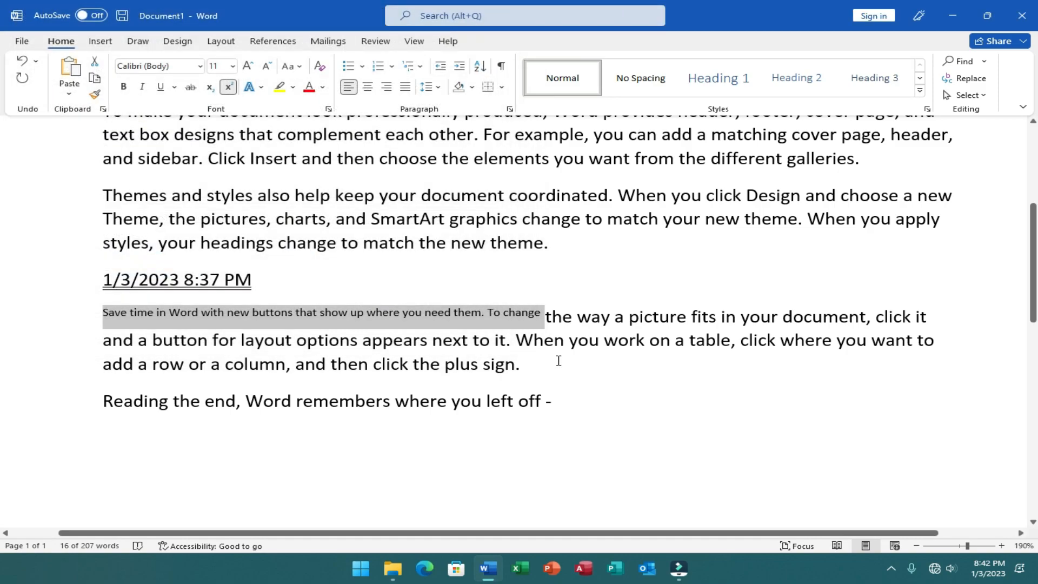
key("F12")
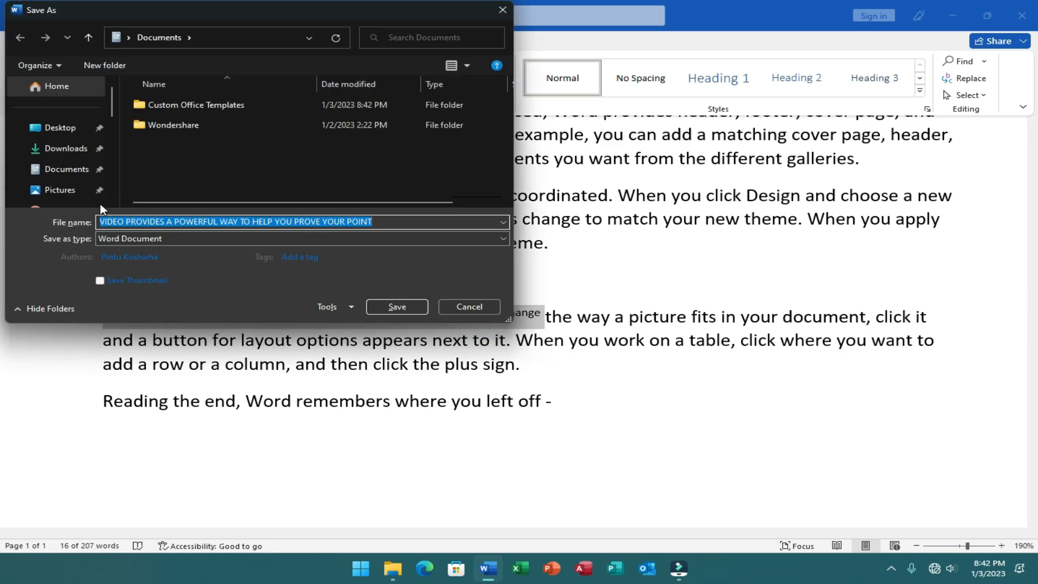
left_click(55, 126)
left_click(410, 222)
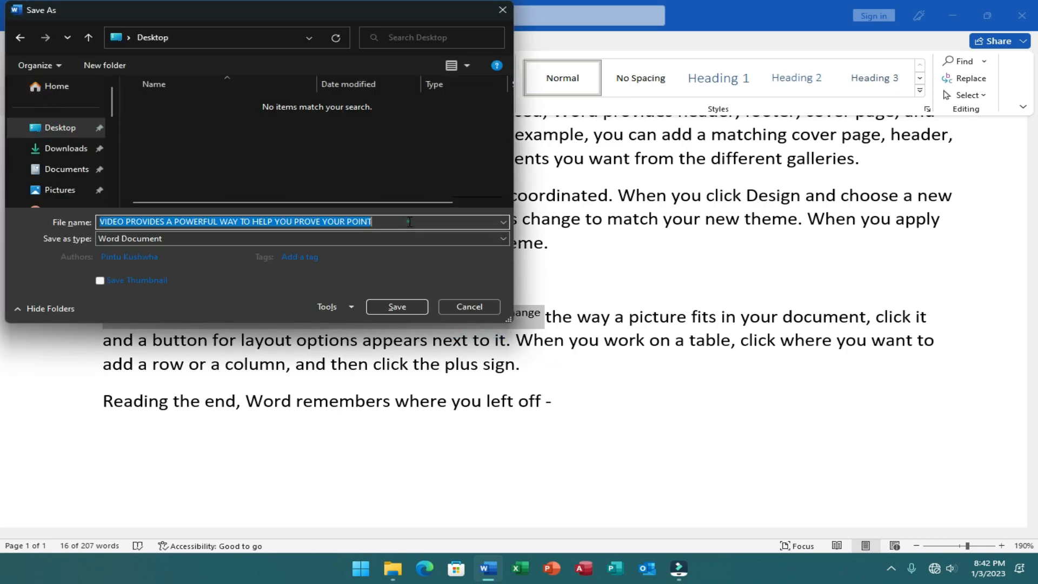
left_click(396, 307)
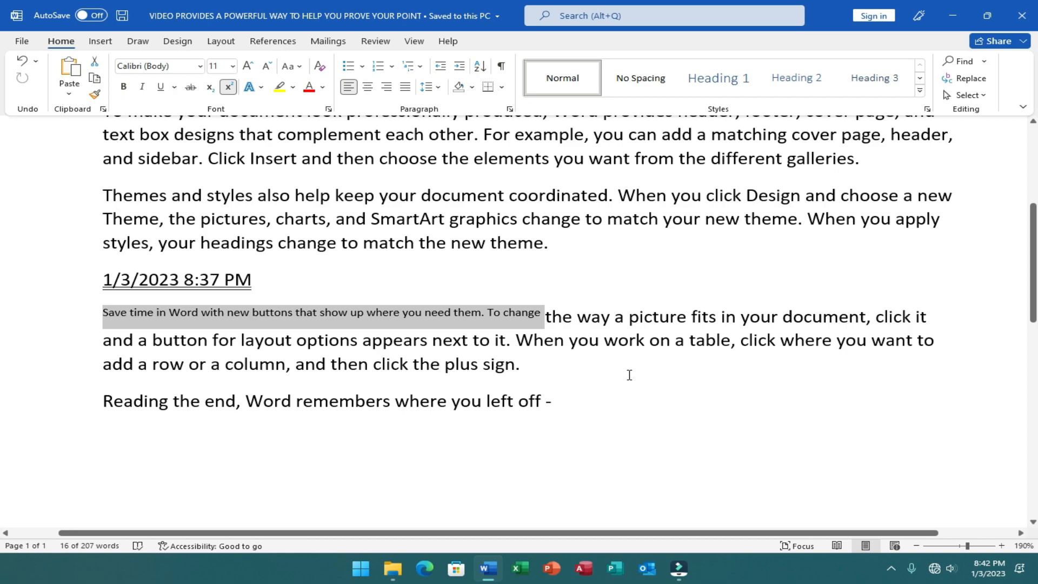
- Save the document once more, then close it along with the Word program
key("ctrl+s")
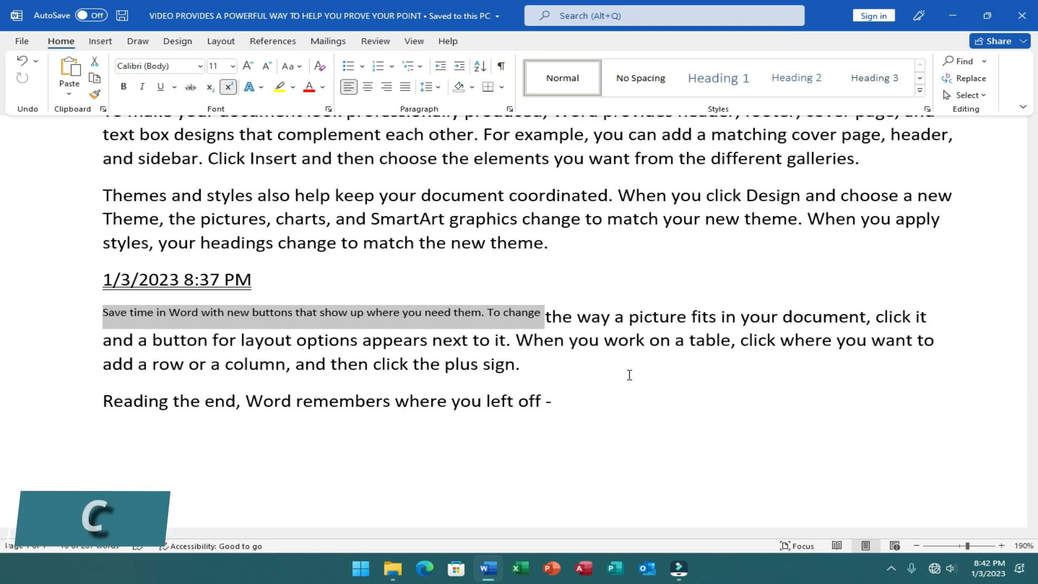
key("ctrl+w")
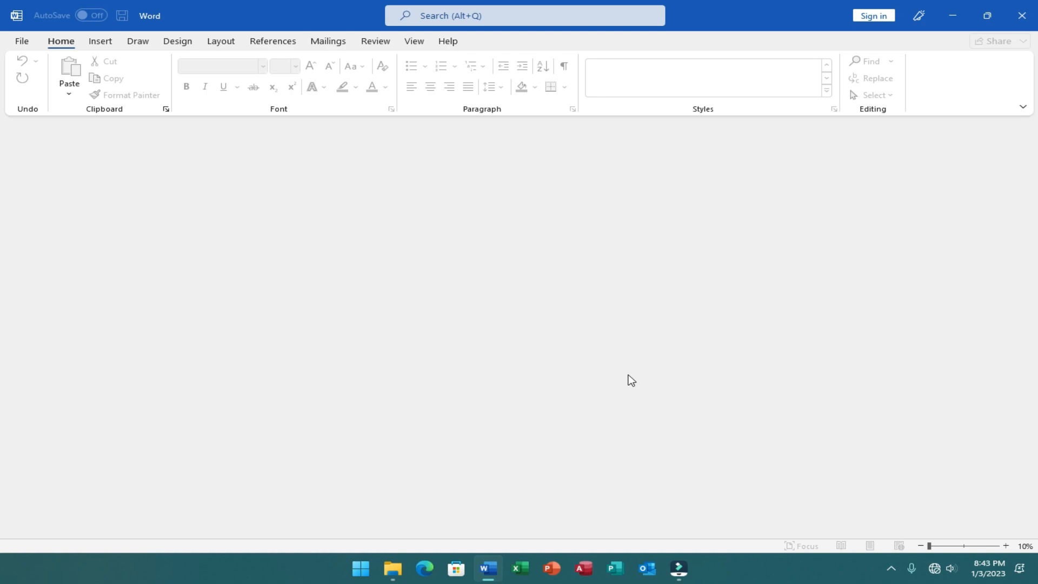
key("alt+F4")
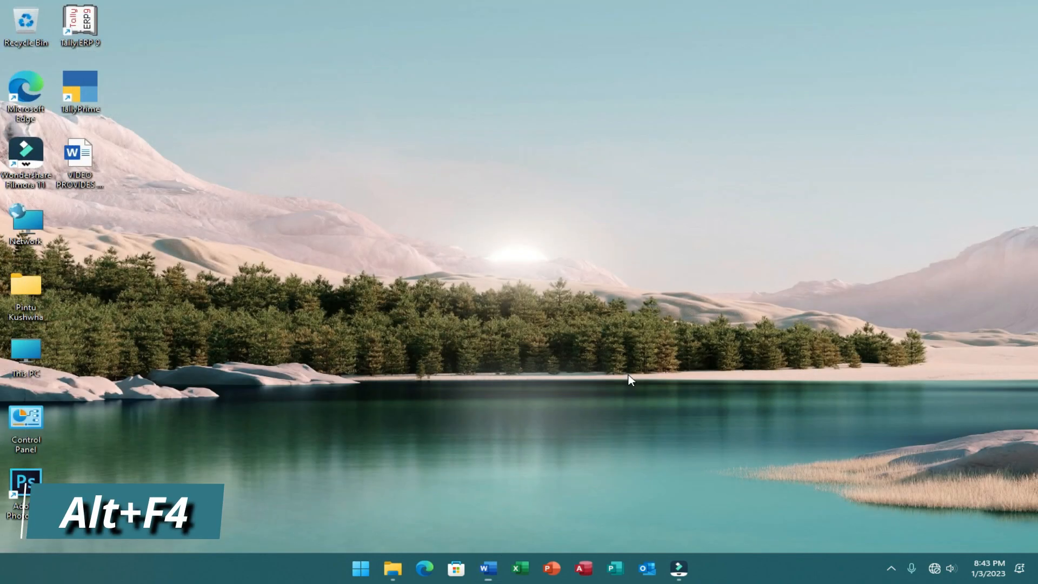